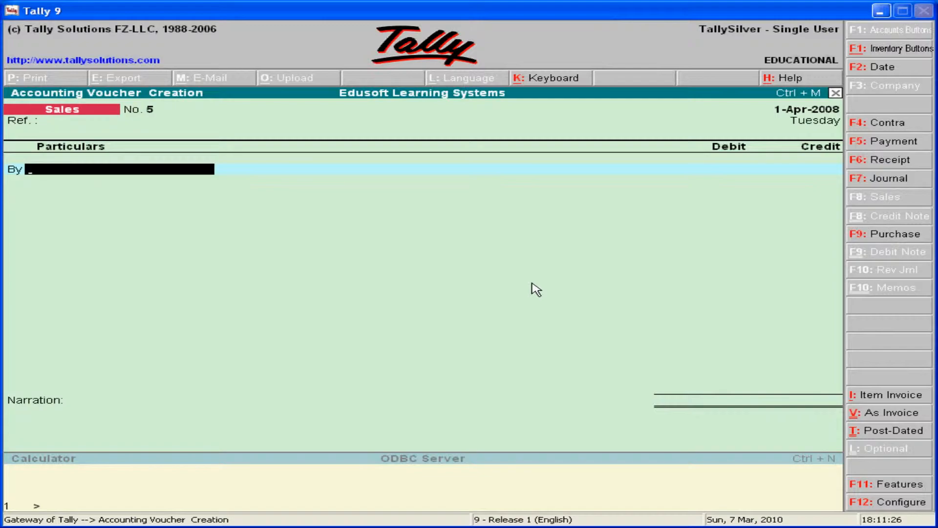
- Check the exercise list and debit Kumar & Co with 50000 in the sales voucher
key(alt+Tab)
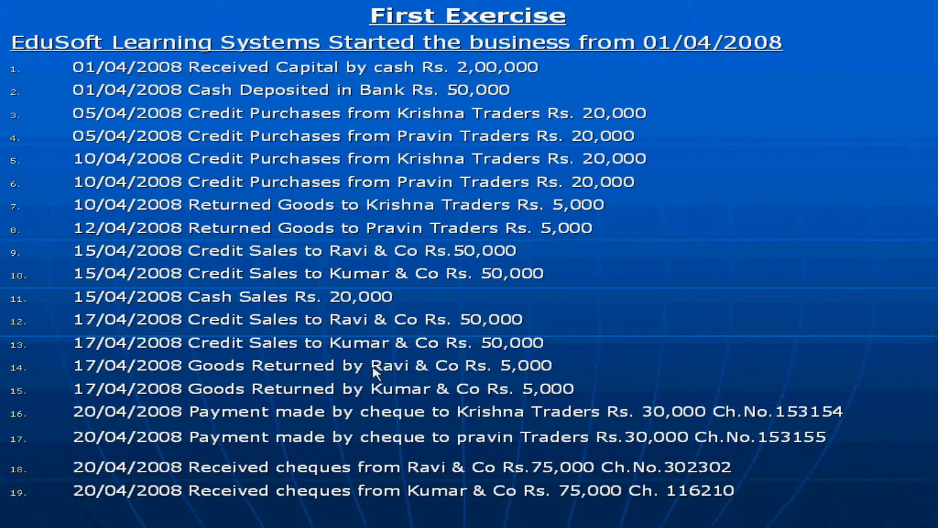
key(alt+Tab)
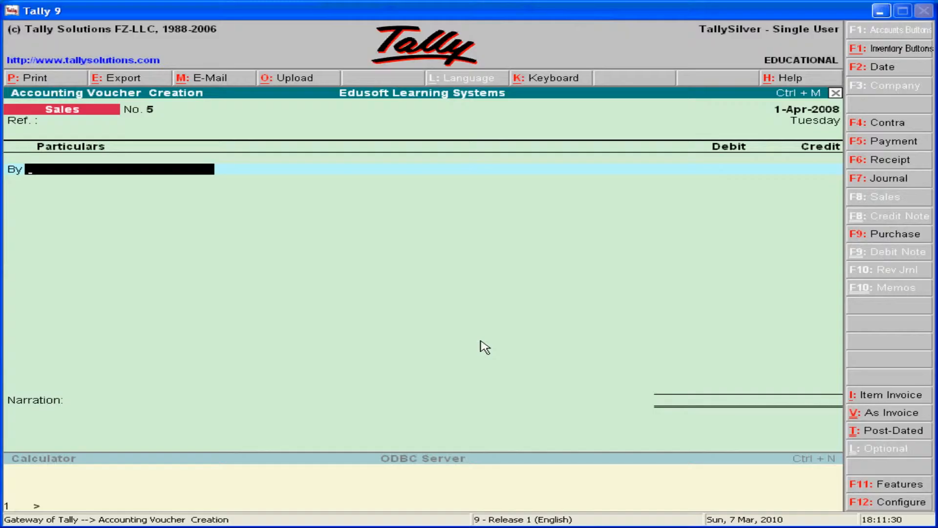
text(K)
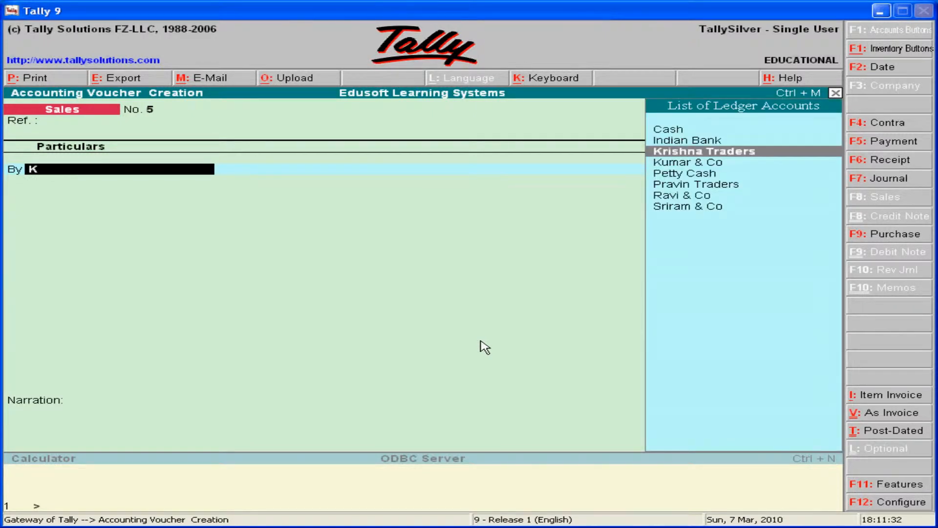
key(Down)
key(Return)
text(50000)
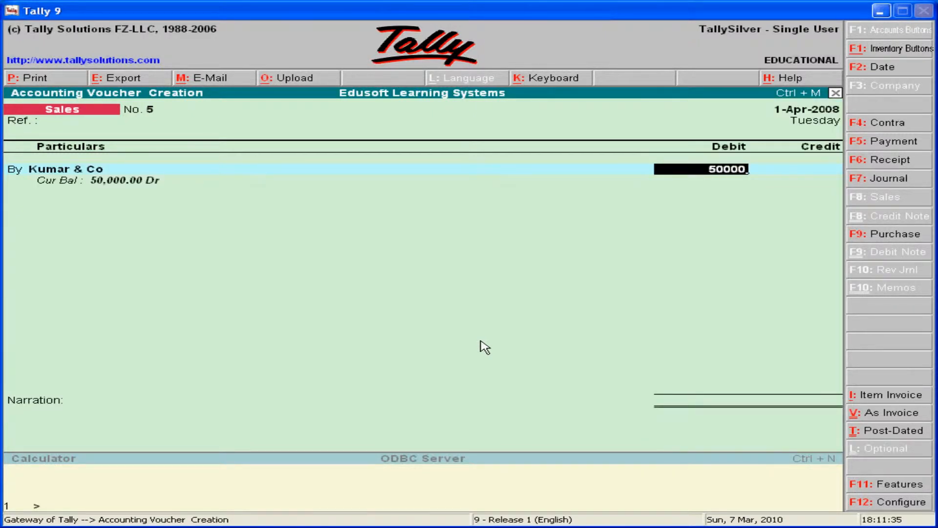
key(Return)
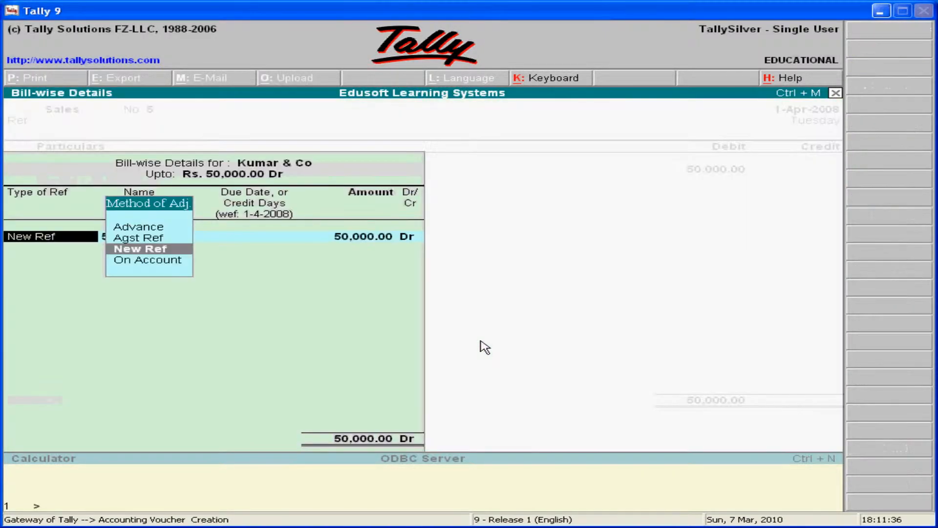
- Allocate the Kumar & Co debit to New Ref 5 for 50,000.00 Dr in the bill-wise details
key(Return)
key(Return)
key(Return)
key(Return)
key(Return)
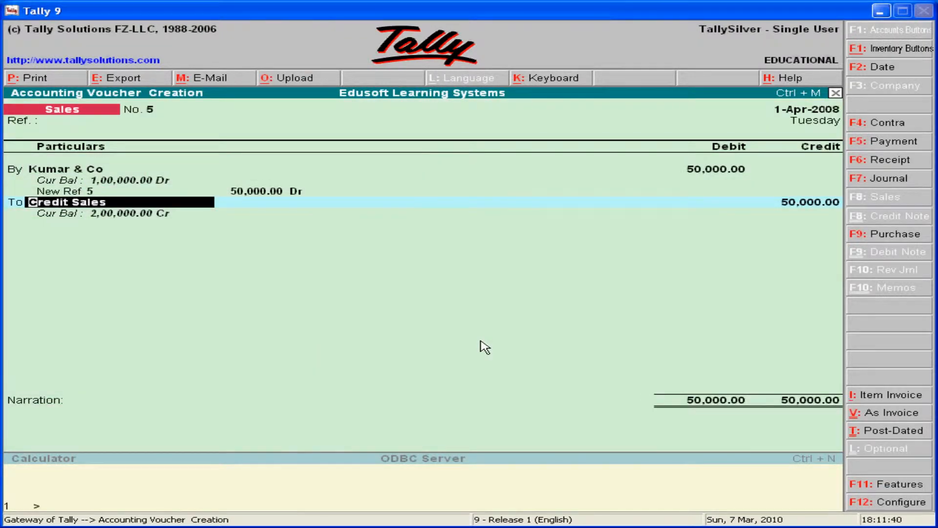
- Credit the Credit Sales ledger with 50,000.00 and accept the sales voucher with a blank narration
key(Return)
key(Return)
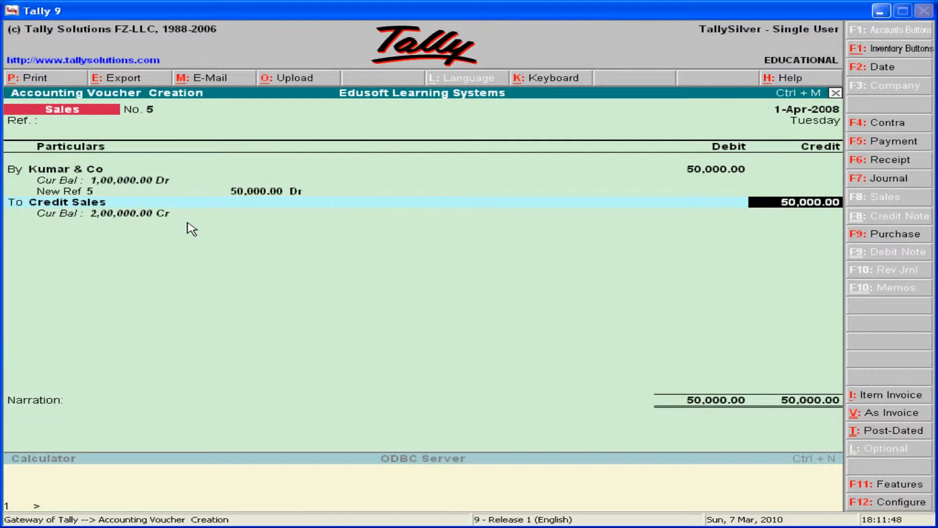
key(Return)
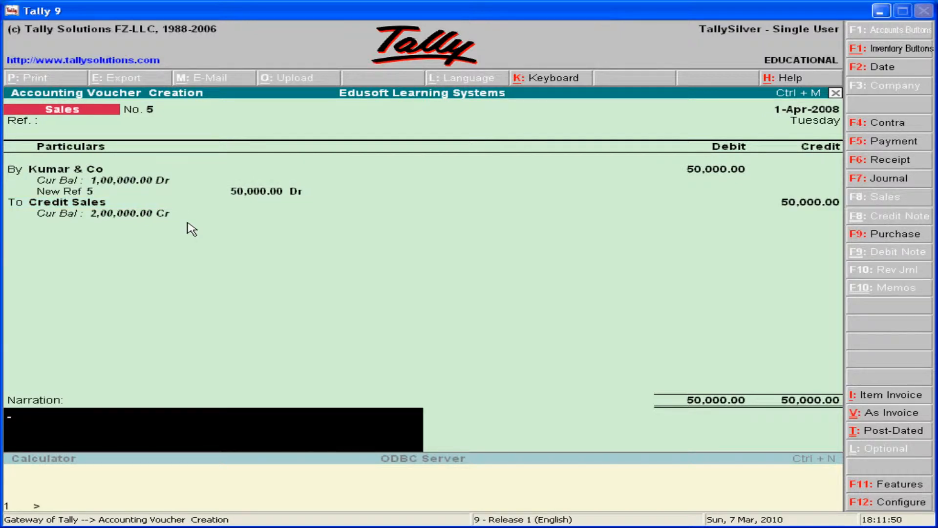
key(Return)
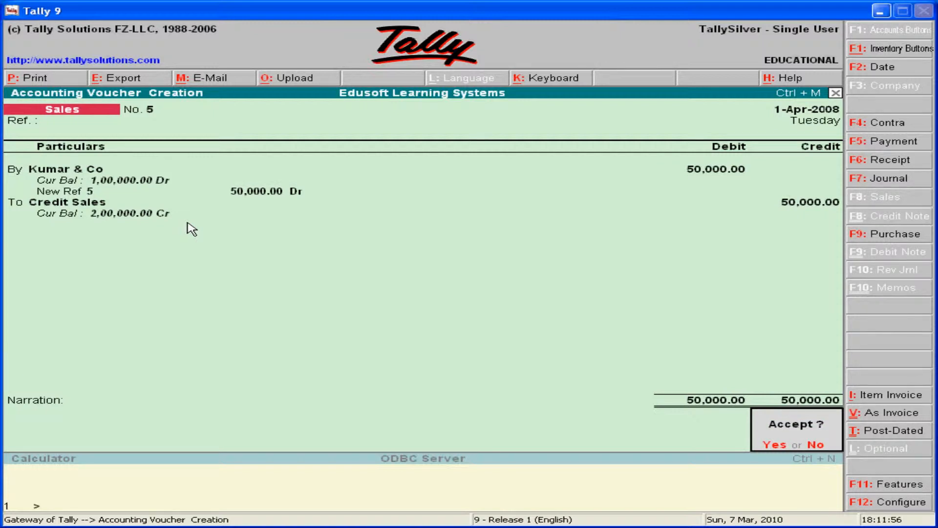
key(Return)
- Look up the goods-returned transactions in the exercise list and start a journal voucher
key(alt+Tab)
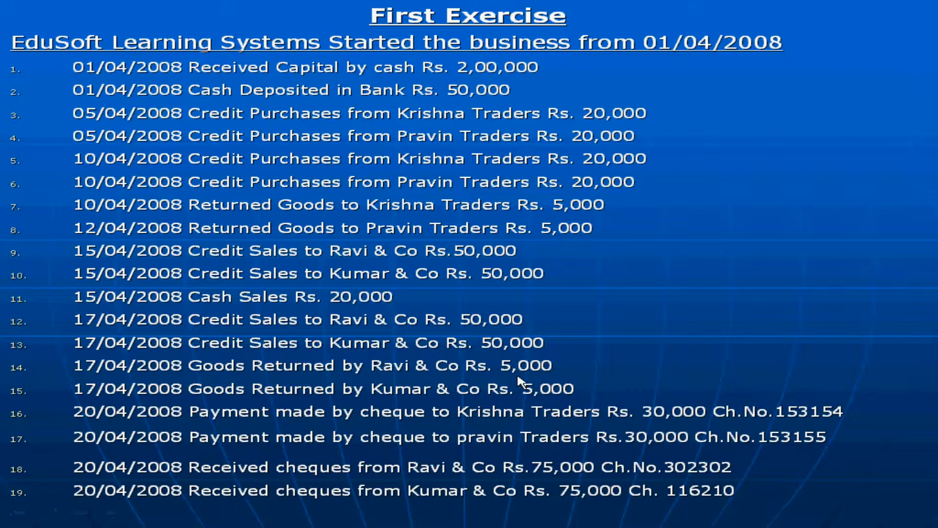
key(alt+Tab)
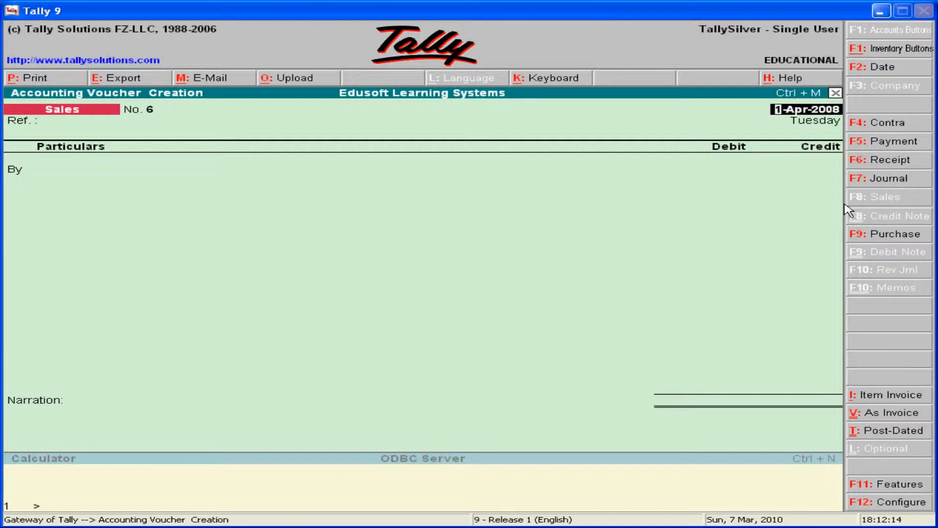
click(889, 184)
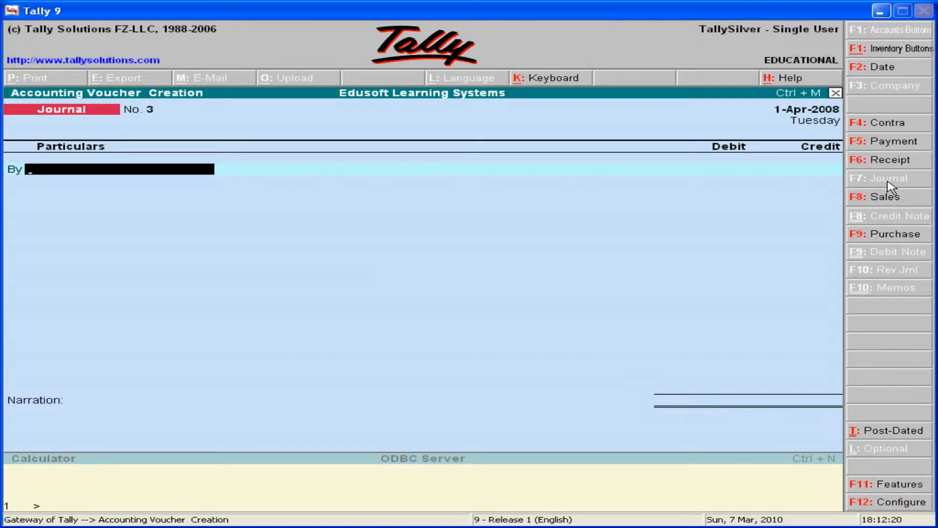
- Debit Kumar & Co with 5000 in the journal voucher, checking the return transactions in the exercise list
text(K)
key(Down)
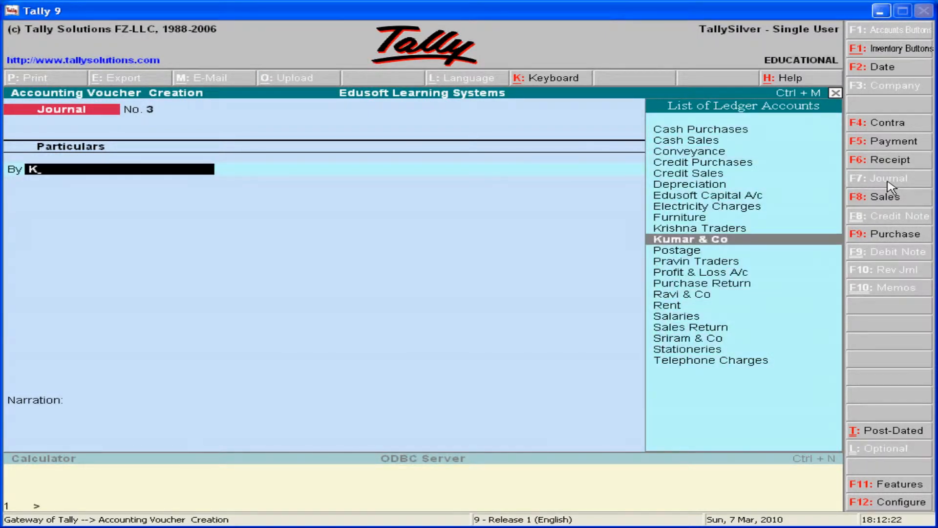
key(Return)
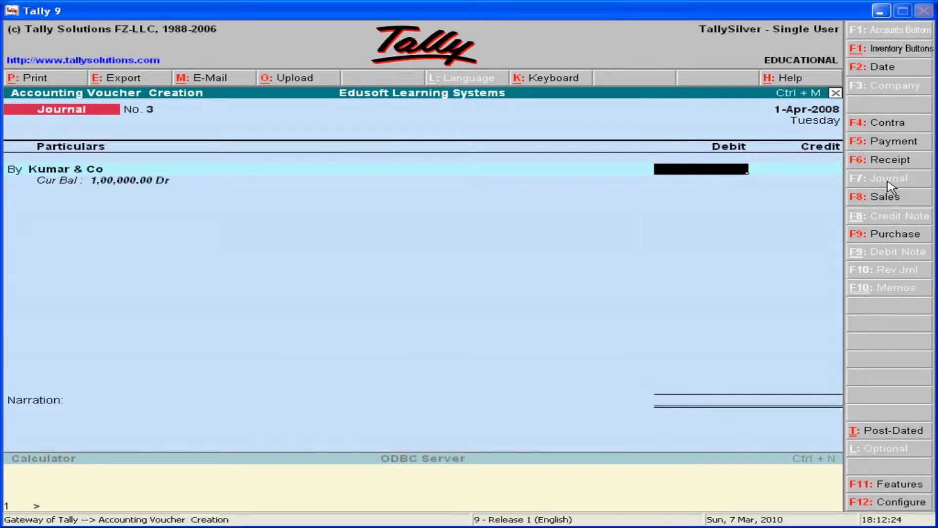
text(5000)
key(alt+Tab)
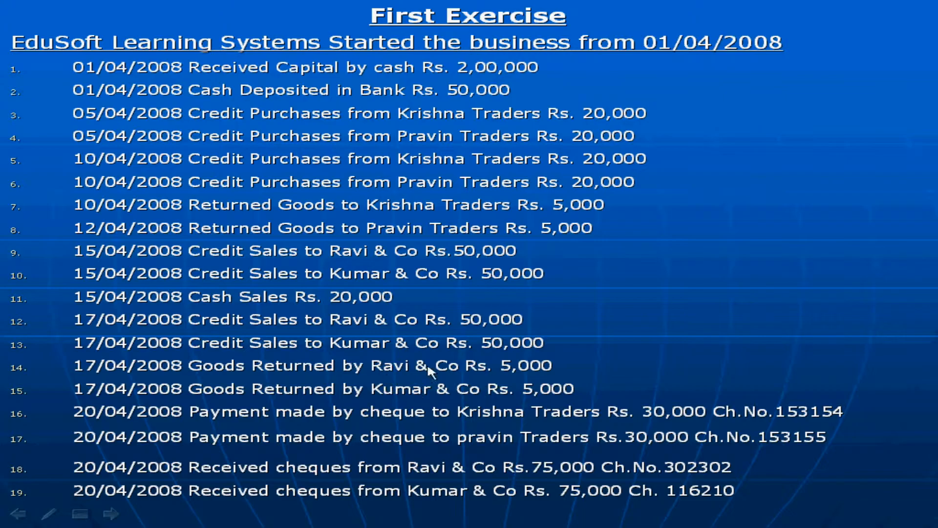
key(alt+Tab)
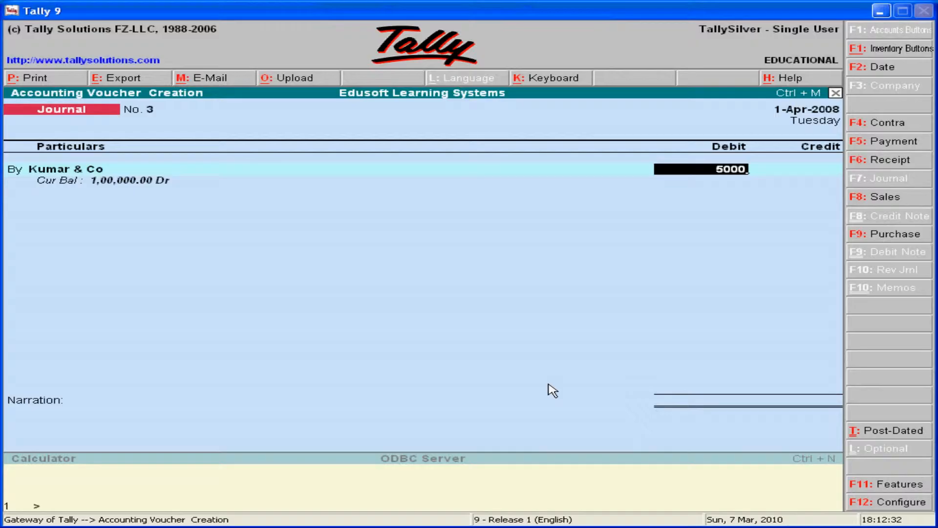
key(alt+Tab)
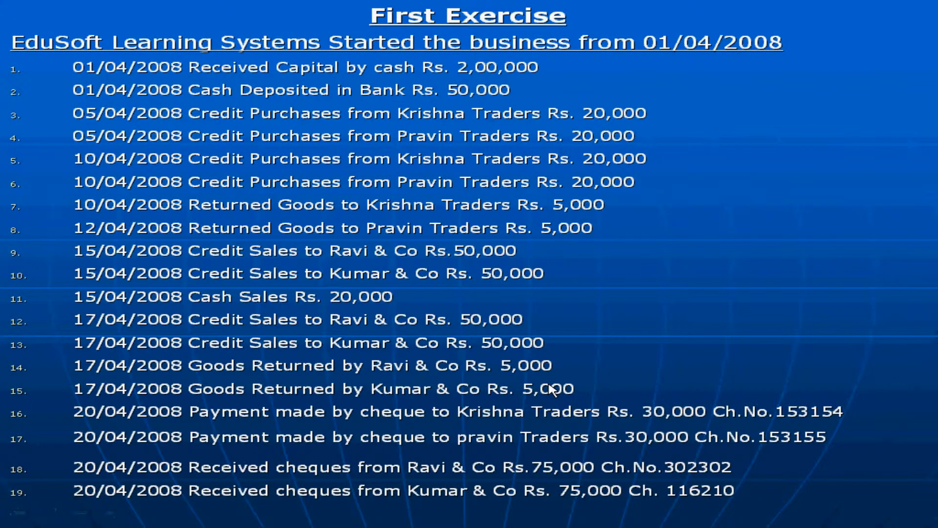
key(alt+Tab)
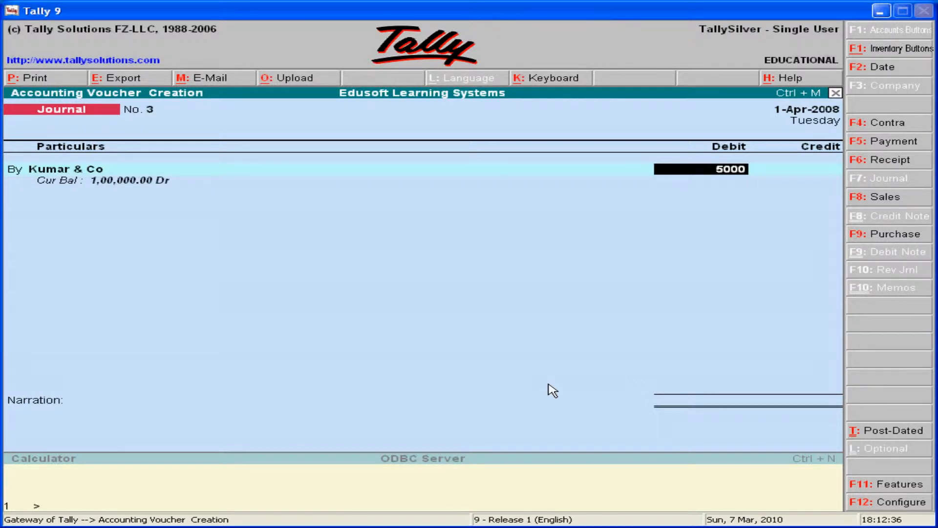
key(Return)
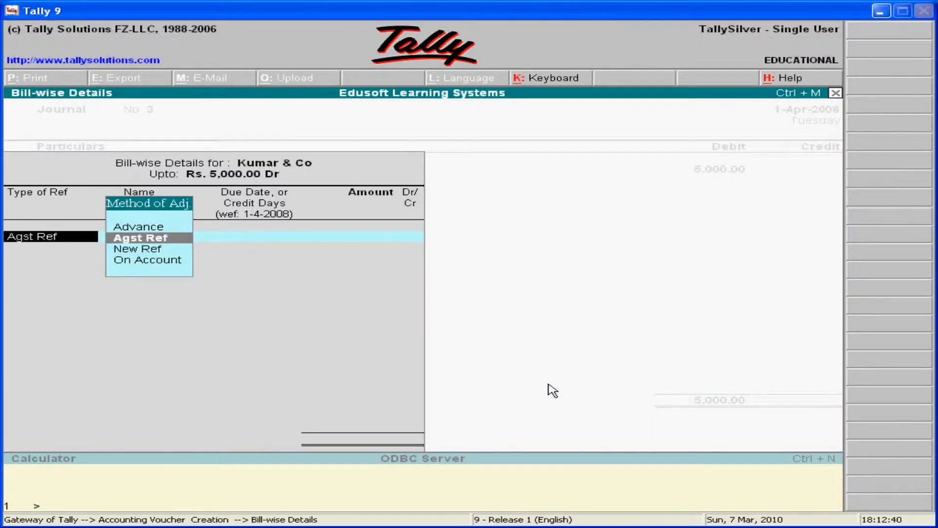
- Allocate the Kumar & Co debit as Agst Ref to pending bill 2 in the bill-wise details
key(Return)
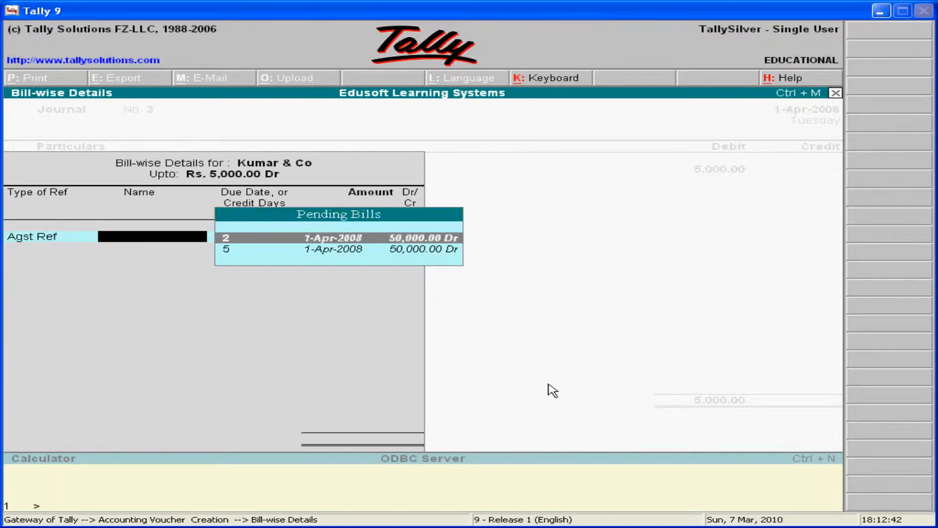
key(Return)
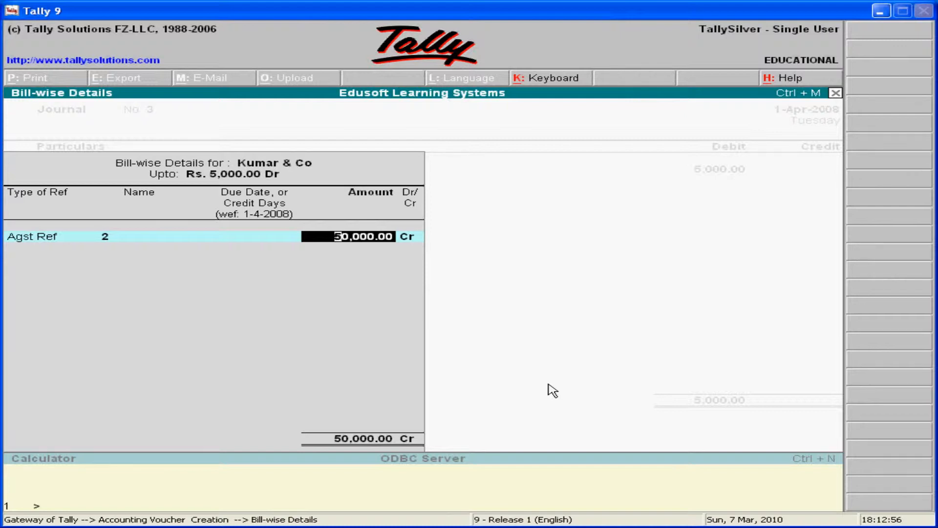
key(Return)
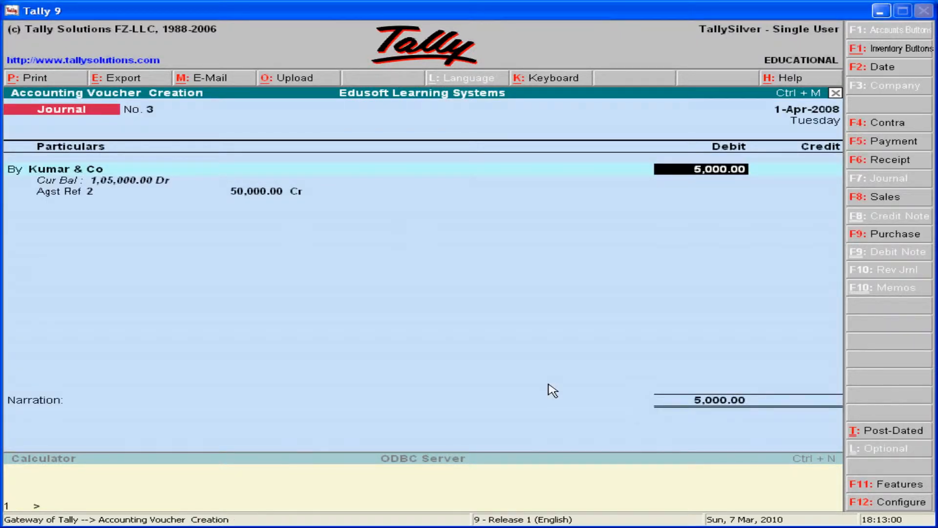
- Set the amount adjusted against bill 2 for Kumar & Co to 5000 Cr
key(Return)
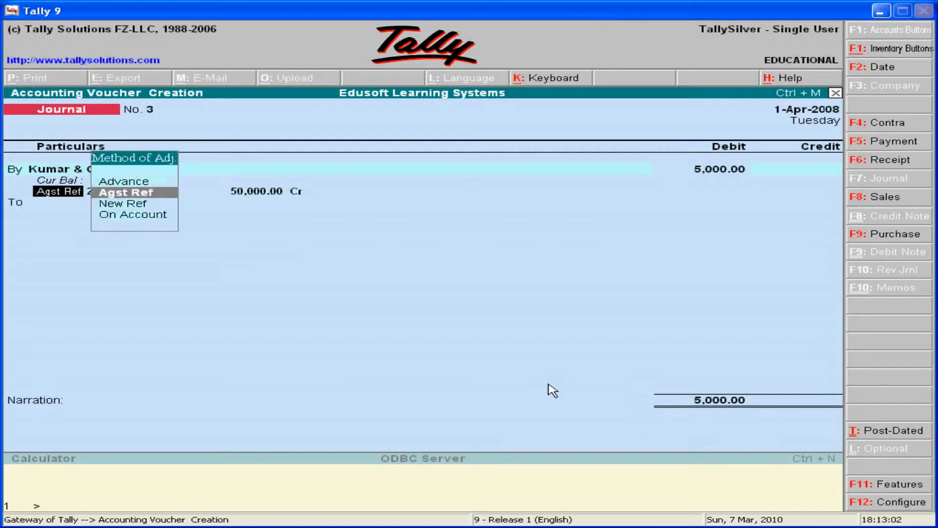
key(Return)
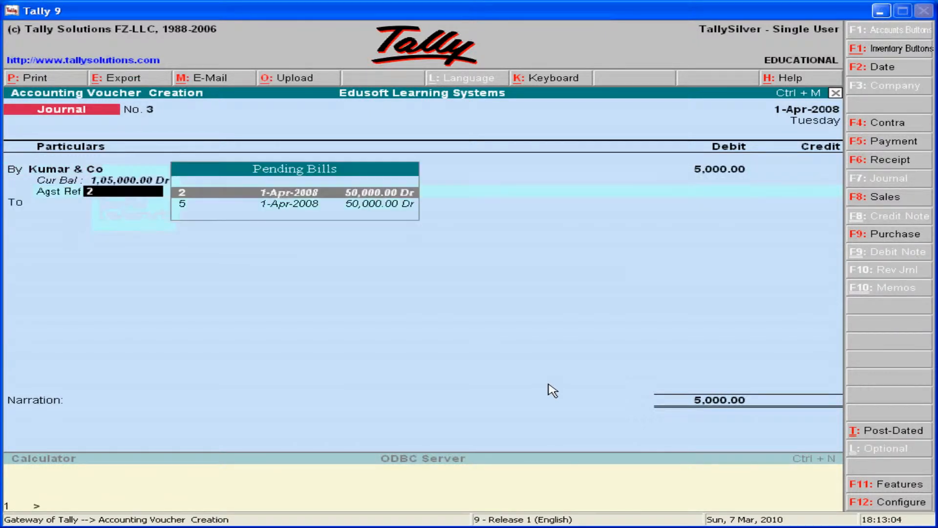
text(2)
key(Return)
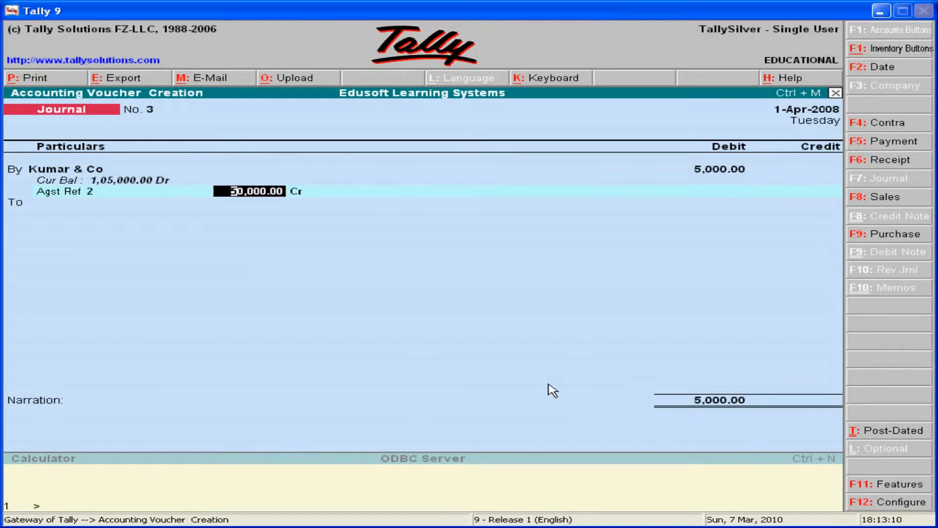
text(5000)
key(Return)
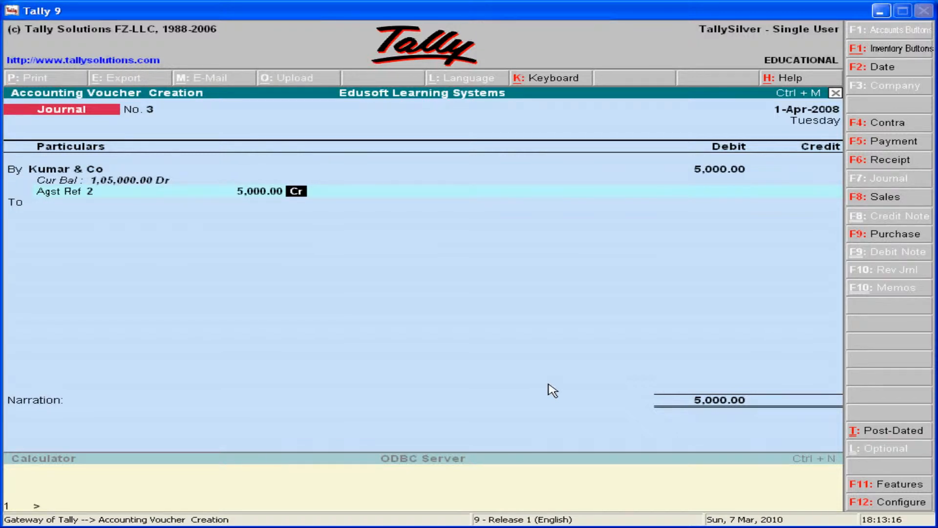
key(Return)
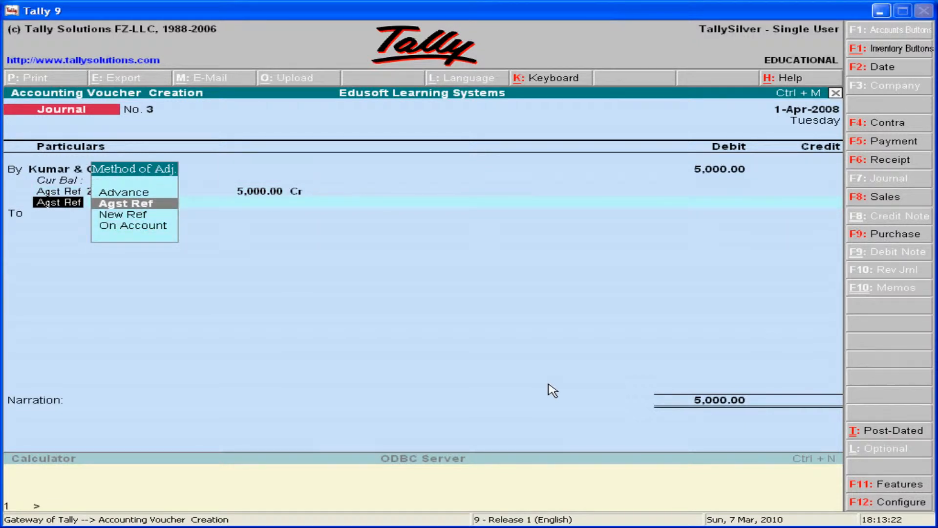
key(BackSpace)
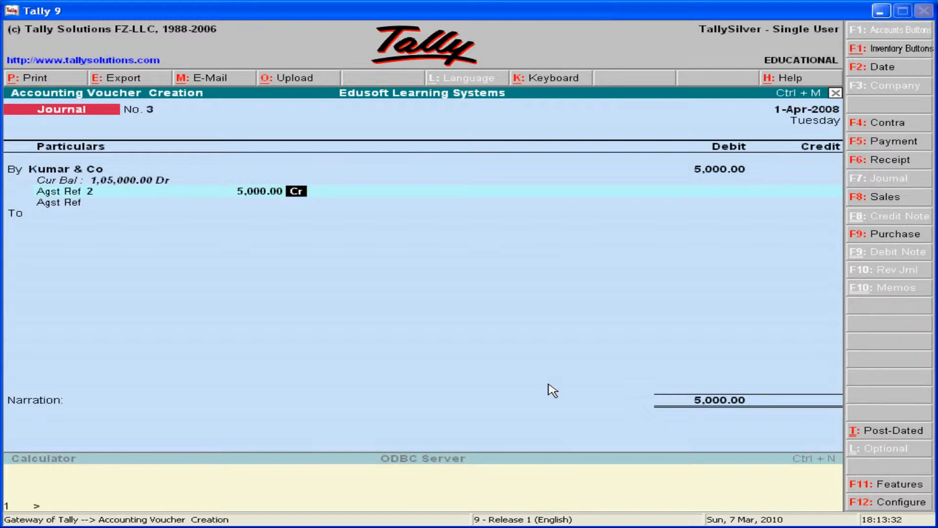
key(Escape)
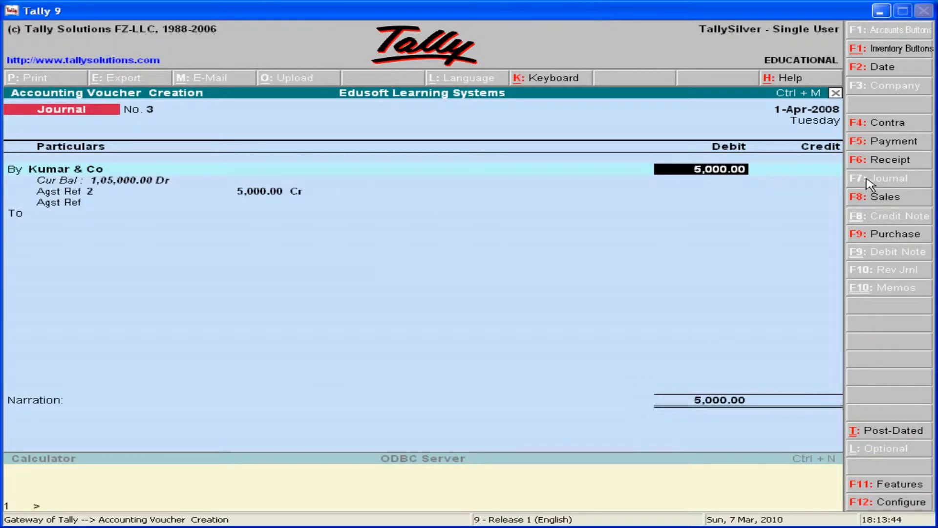
- Replace the journal's debit ledger with Sales Return for 5,000.00, leaving its inventory allocation blank
key(F2)
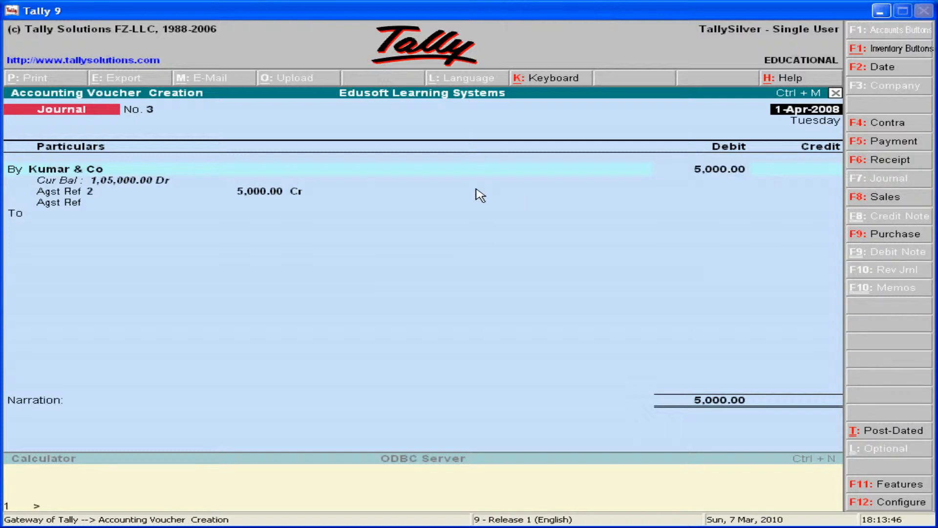
key(Return)
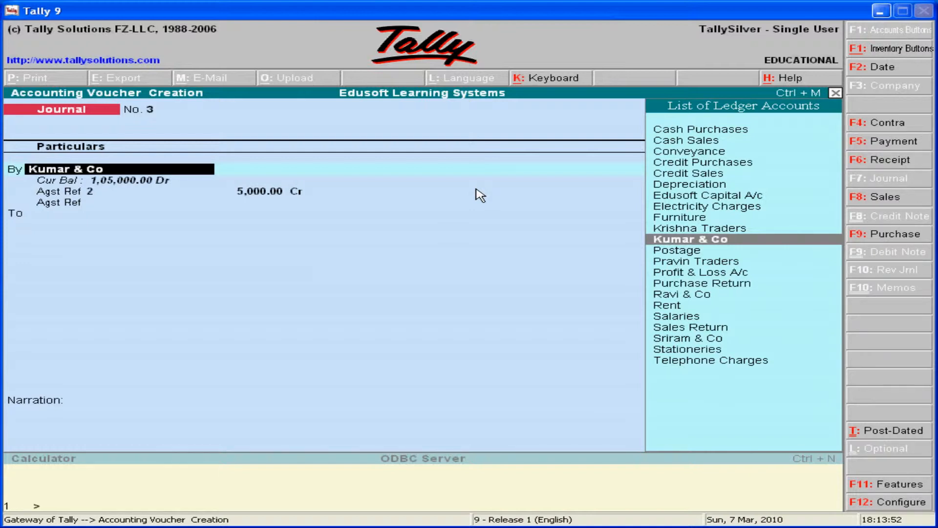
key(Down)
key(Up)
key(Down)
key(Down)
key(Down)
key(Down)
key(Down)
key(Down)
key(Down)
key(Down)
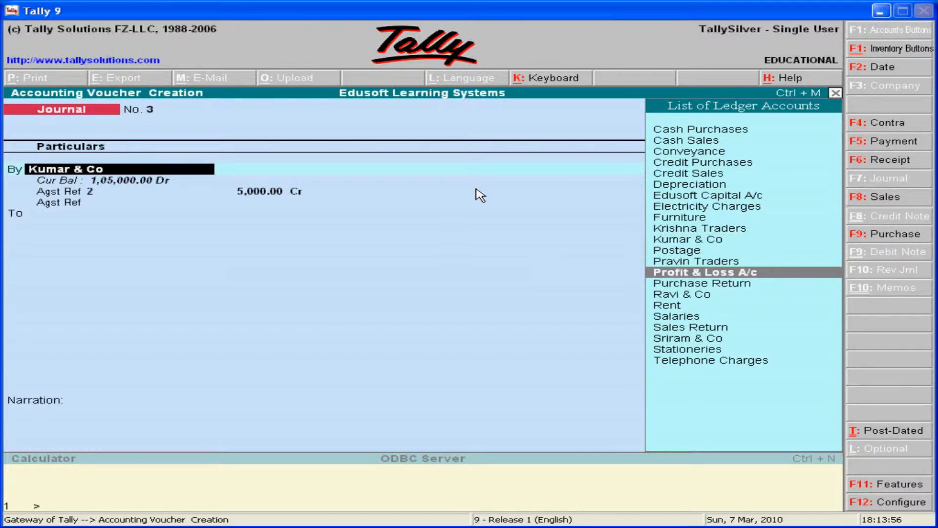
key(Return)
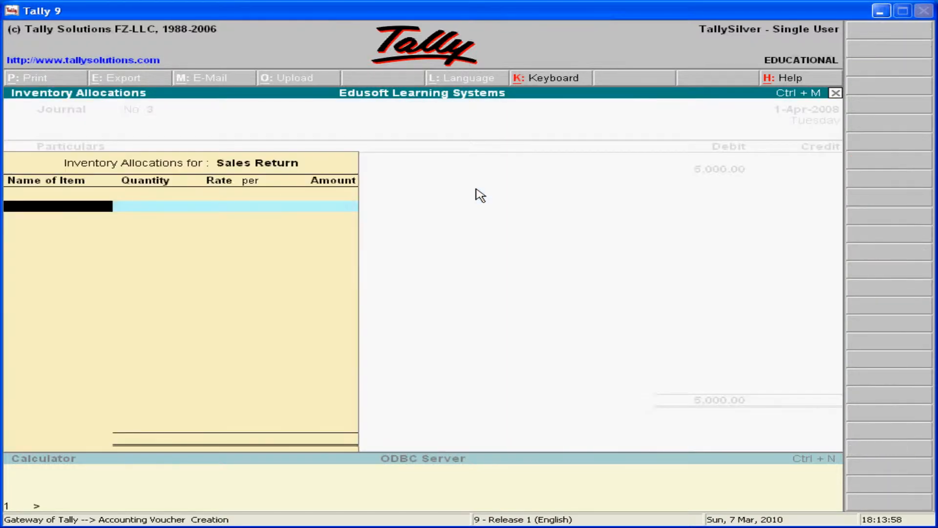
key(Return)
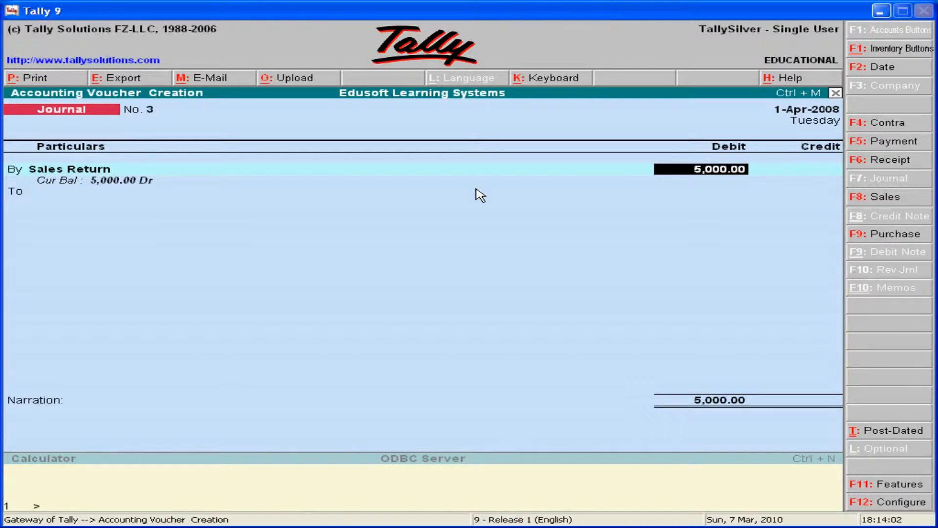
key(Return)
key(Return)
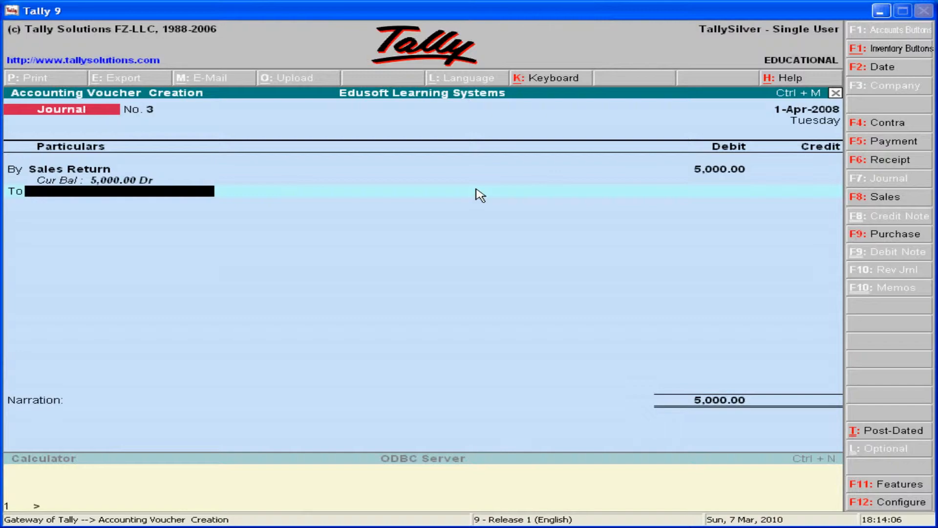
- Credit Ravi & Co with 5,000.00 in the journal voucher, checking the goods-returned entry in the exercise list
key(alt+Tab)
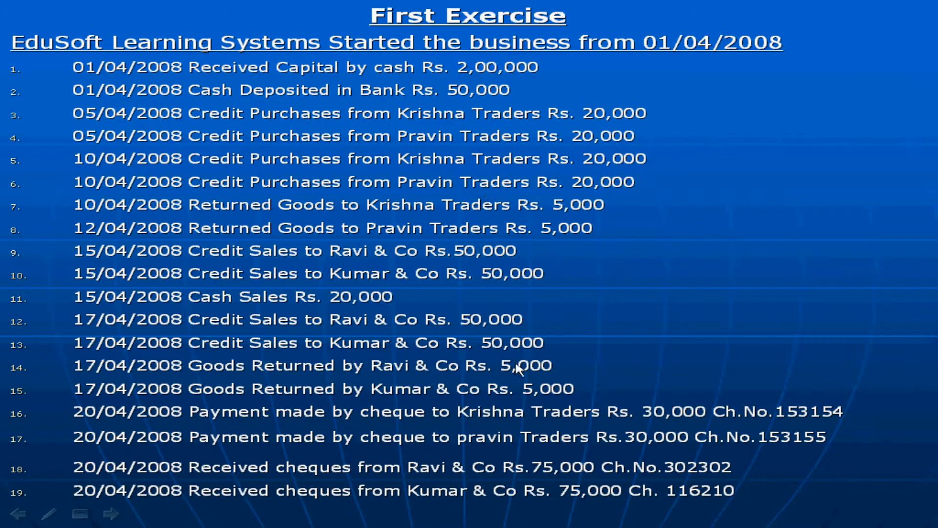
key(alt+Tab)
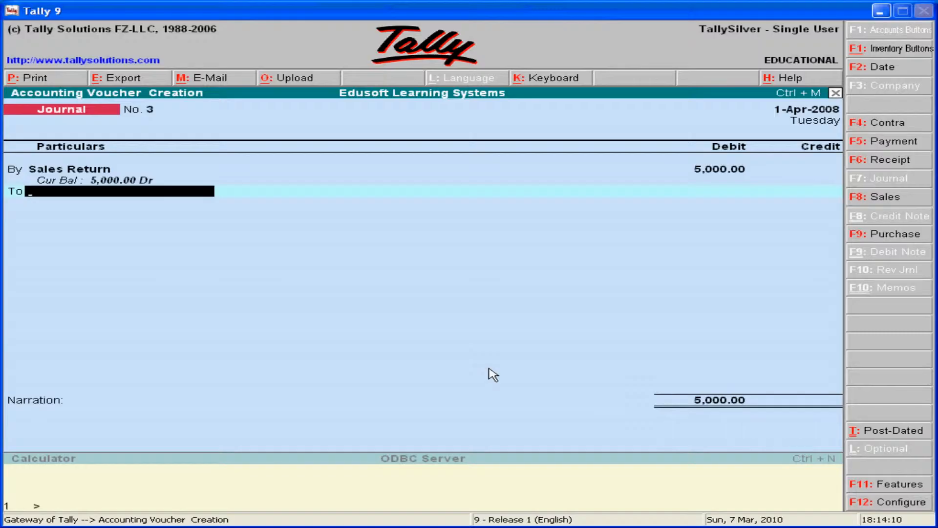
text(R)
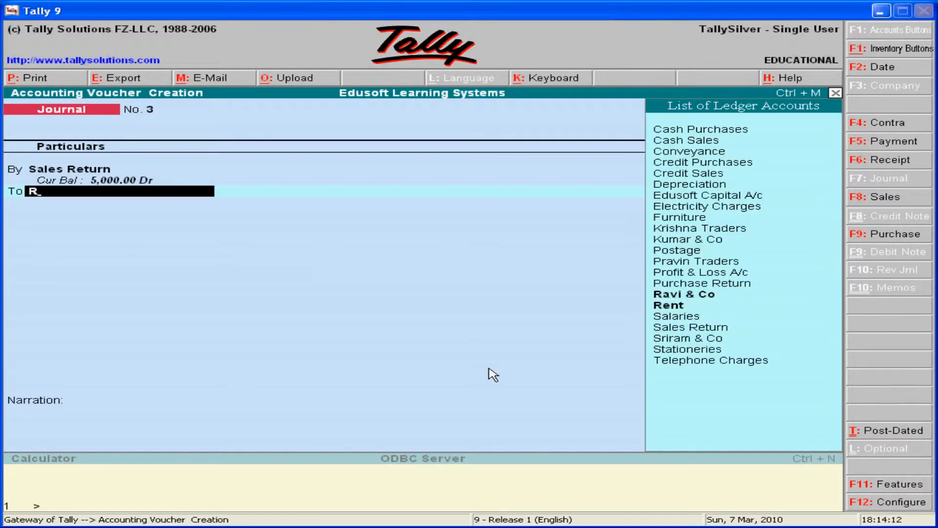
key(Return)
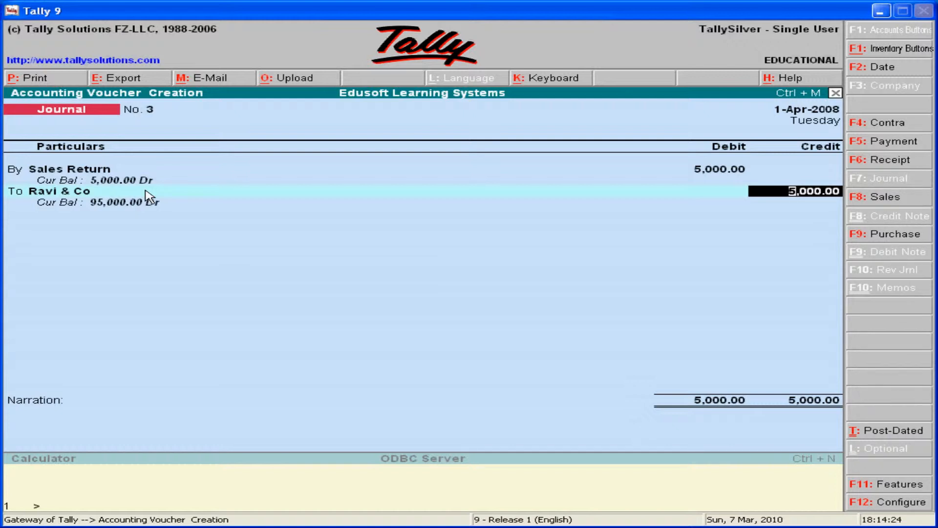
key(Return)
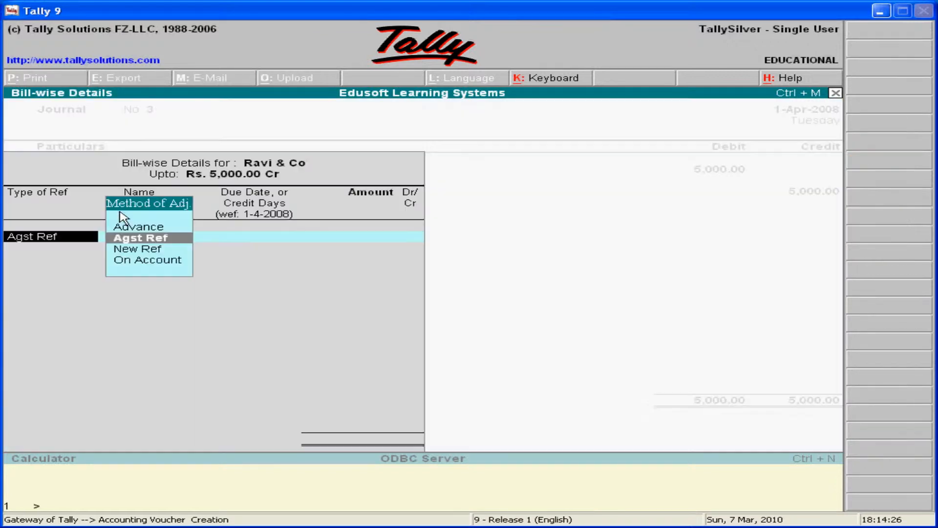
- Allocate the 5,000.00 Cr for Ravi & Co as Agst Ref to pending bill 1 and accept the journal voucher
key(Return)
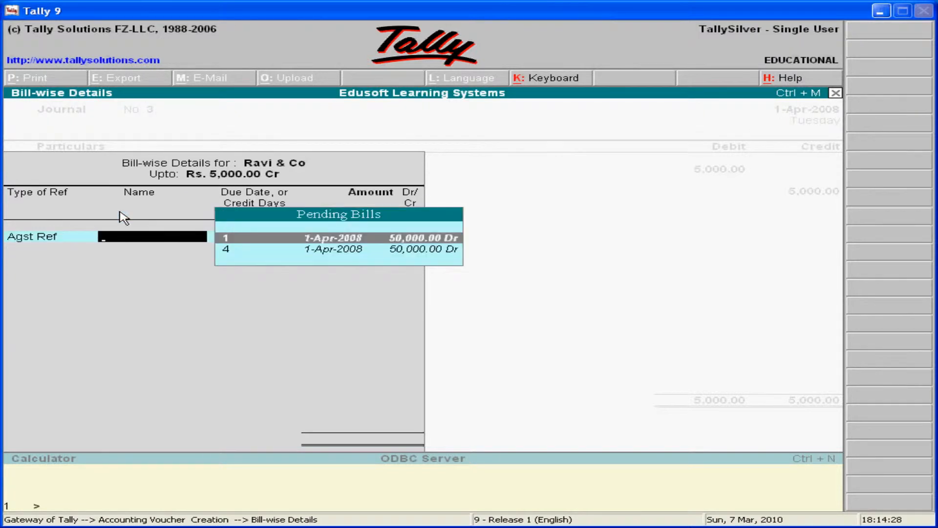
key(Return)
key(Return)
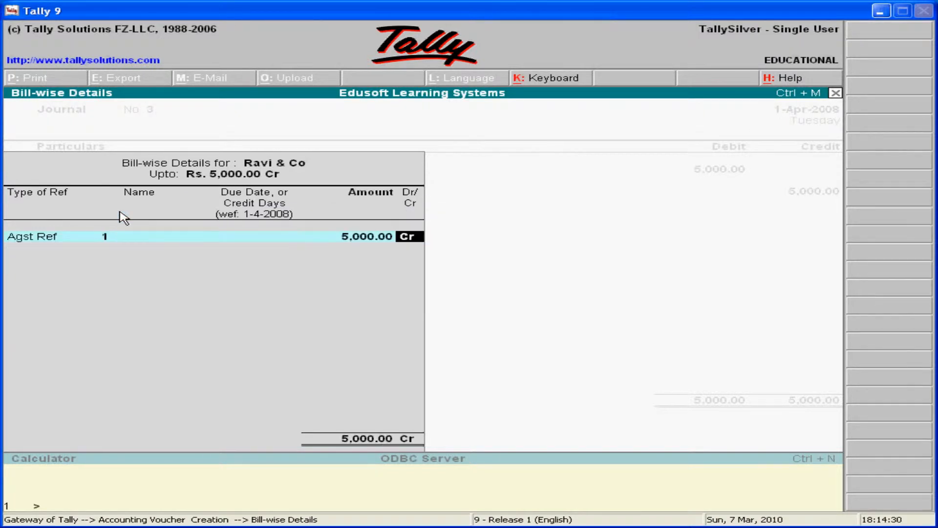
key(Return)
key(Return)
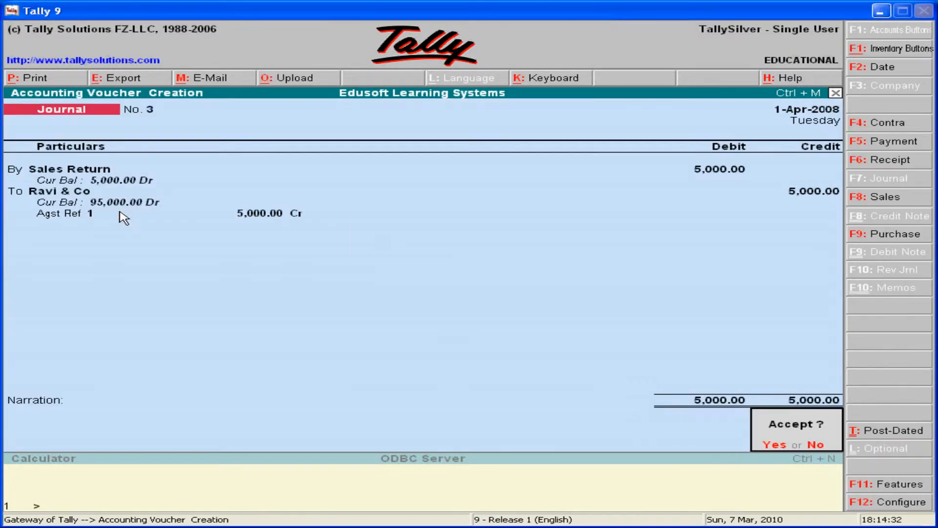
key(y)
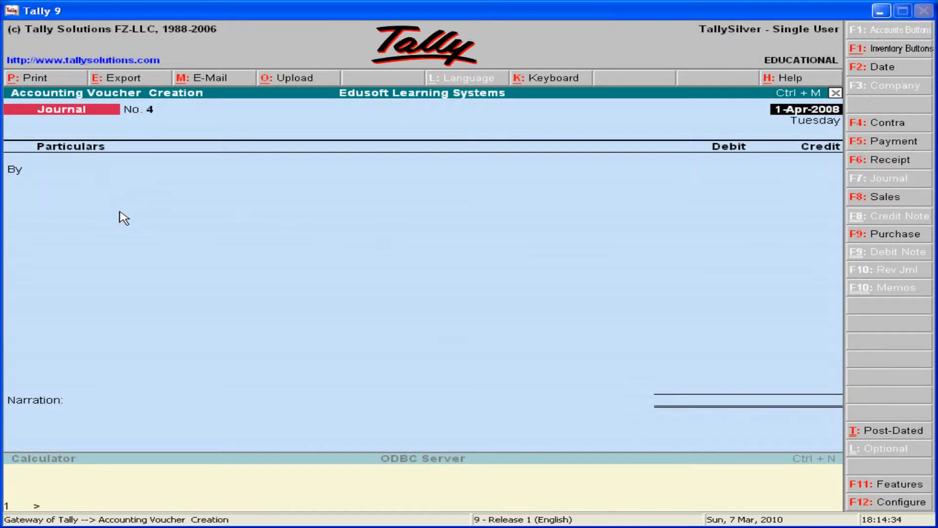
- Debit Sales Return with 5000 in a new journal voucher dated 1-Apr-2008
key(Return)
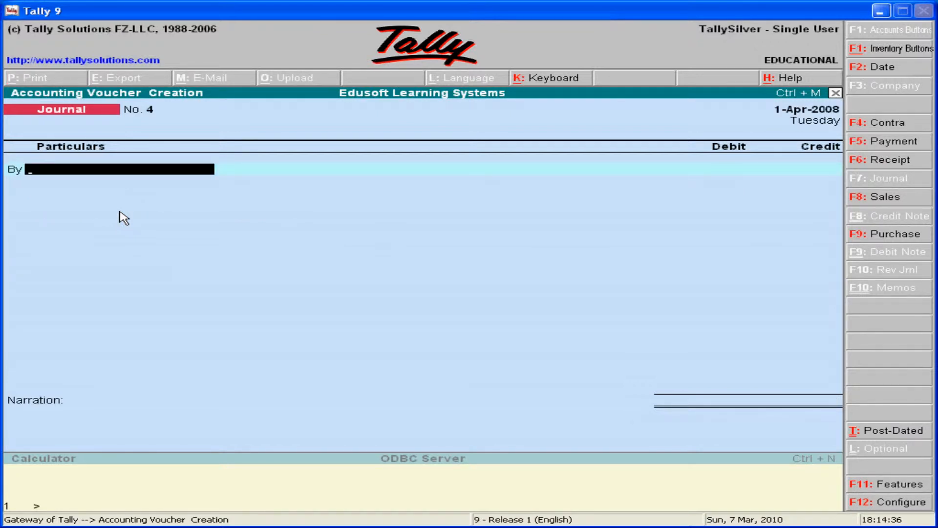
text(S)
key(Down)
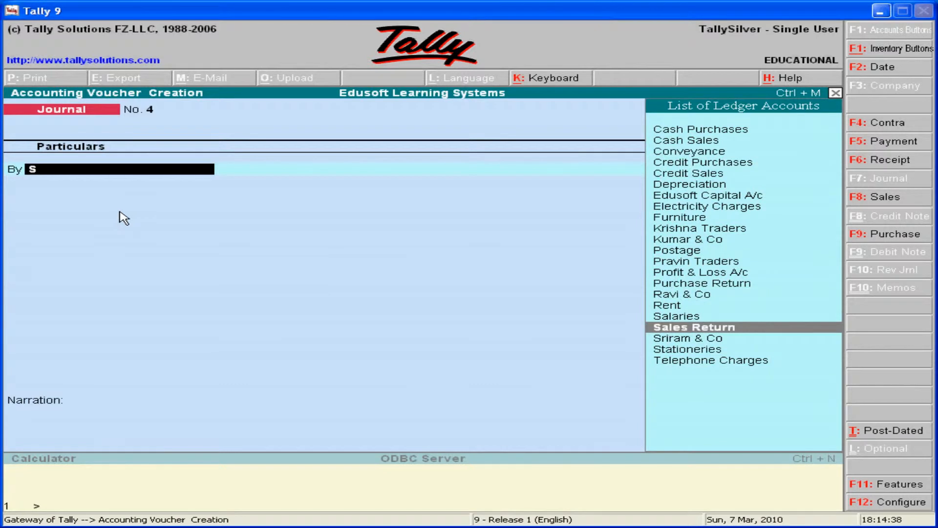
key(Return)
key(Return)
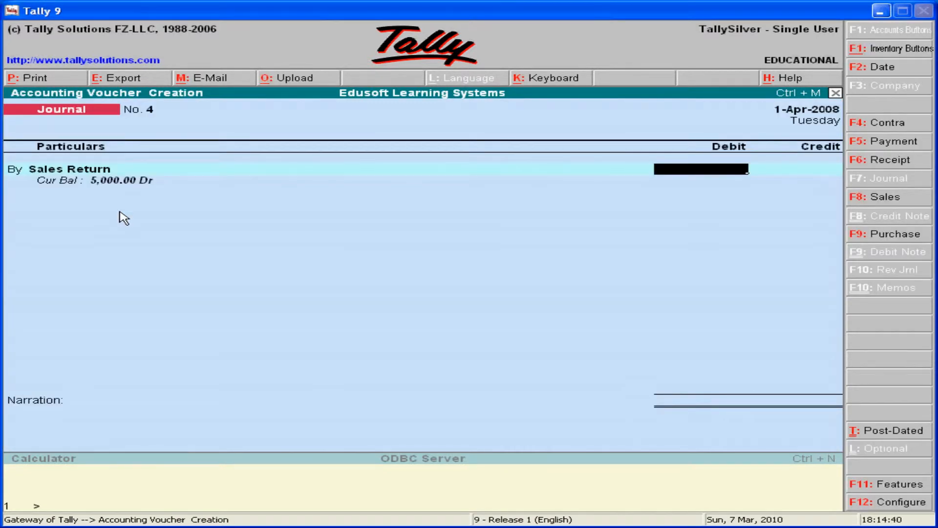
text(5000)
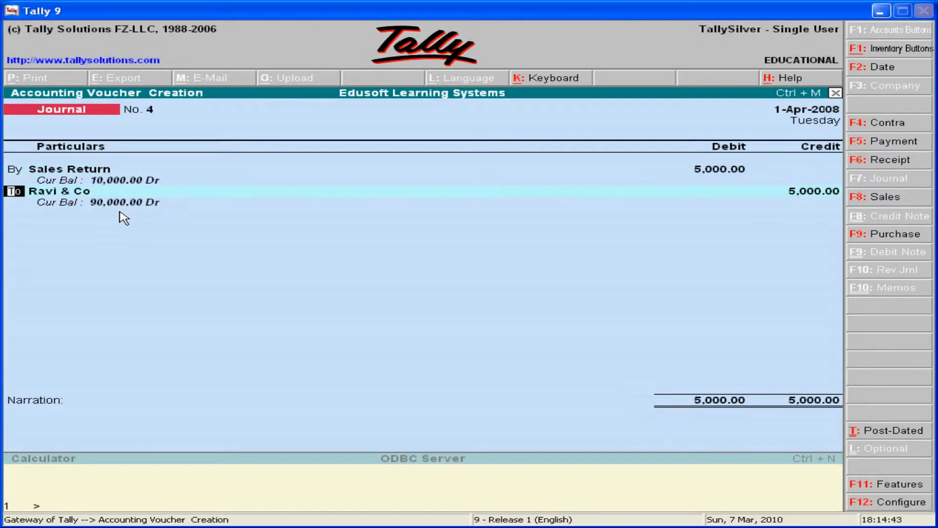
- Check the second goods-returned entry in the exercise list and make Kumar & Co the credited ledger for 5,000.00
key(alt+Tab)
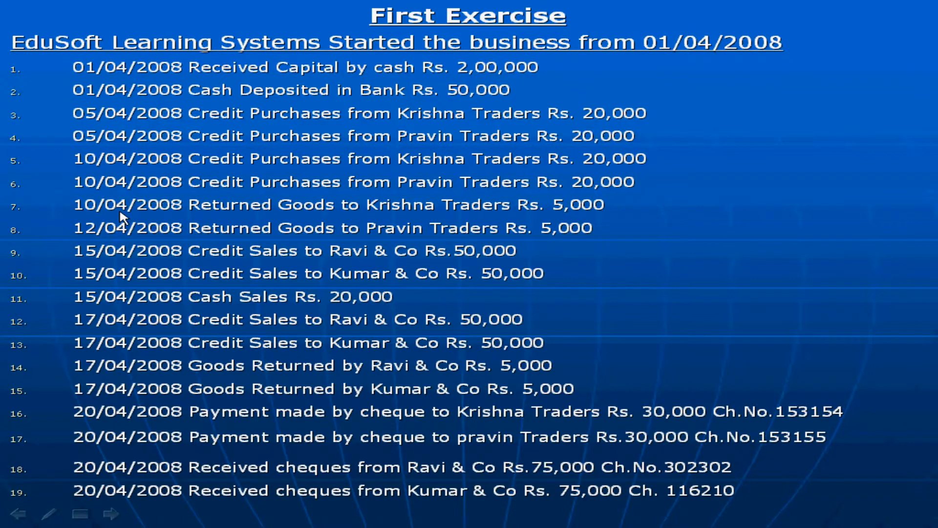
key(alt+Tab)
key(Return)
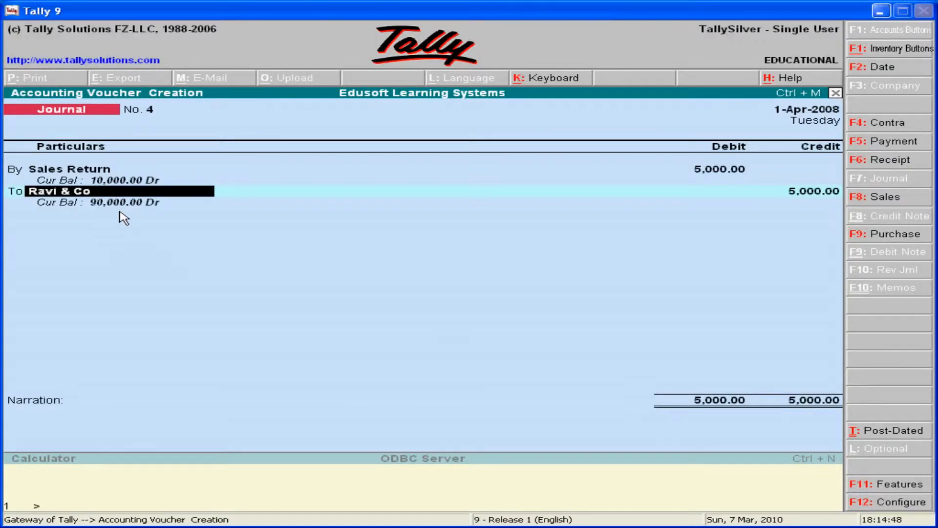
text(Ku)
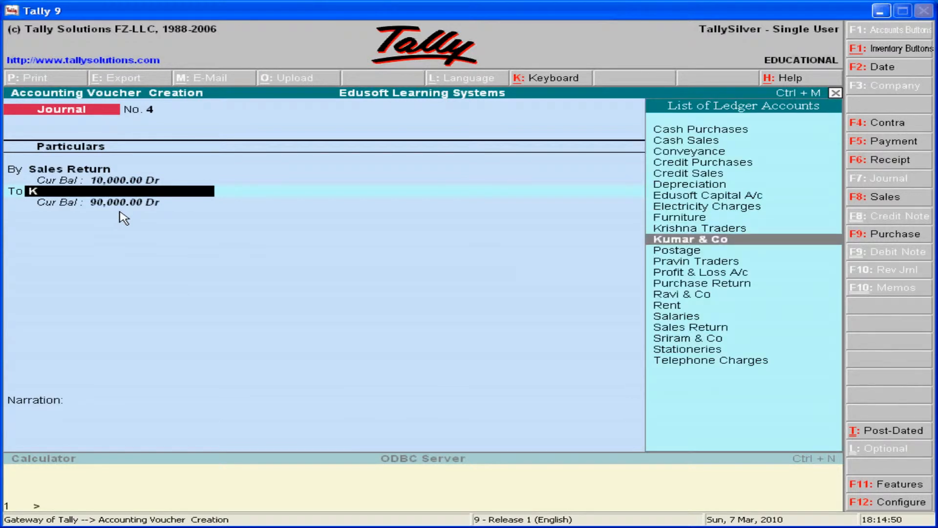
key(Return)
key(Return)
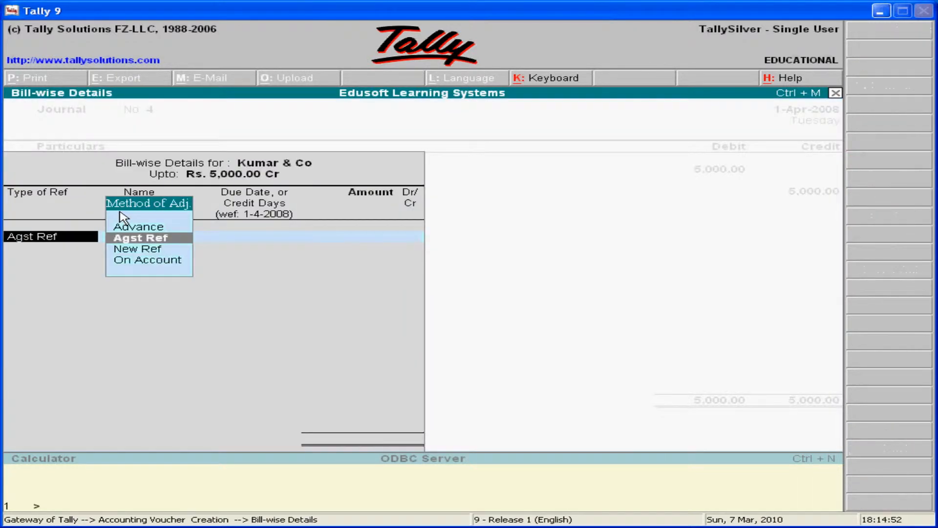
- Allocate the 5,000.00 Cr for Kumar & Co as Agst Ref to pending bill 2 and accept the journal voucher
key(Return)
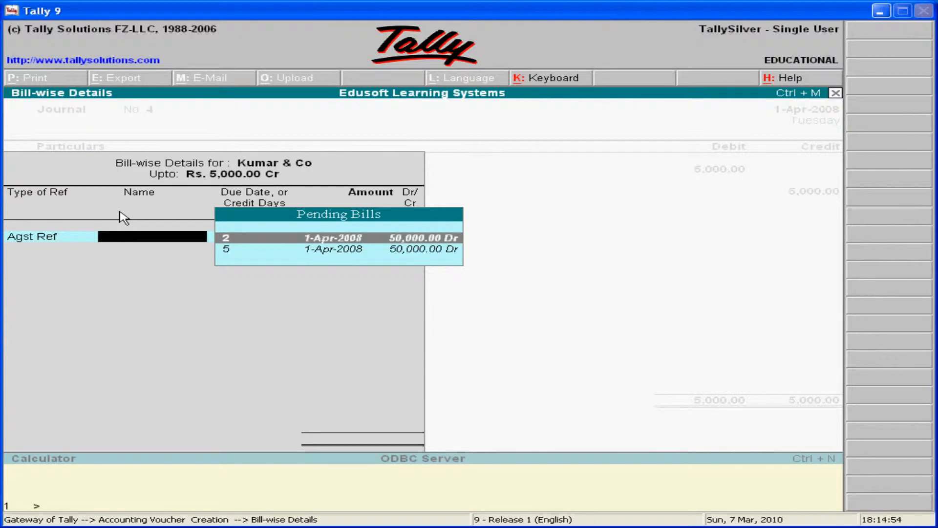
key(Return)
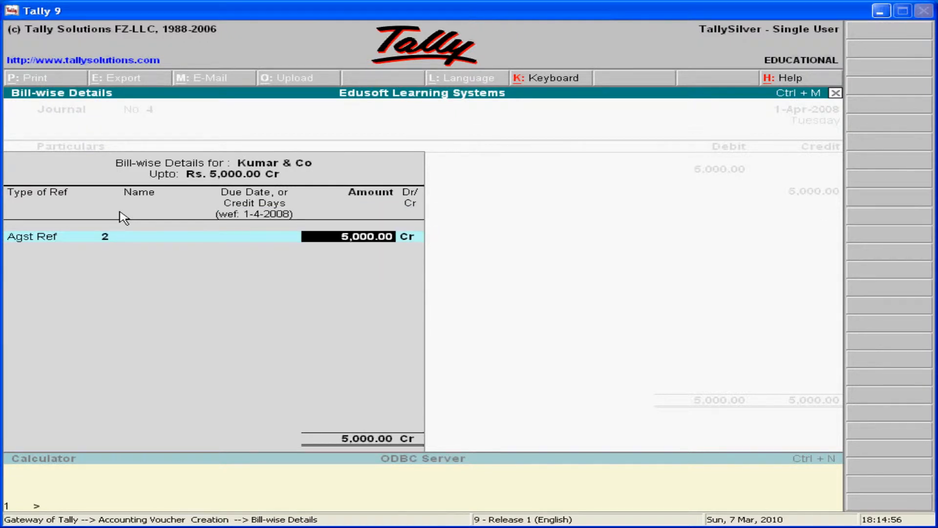
key(Return)
key(Return)
key(Return)
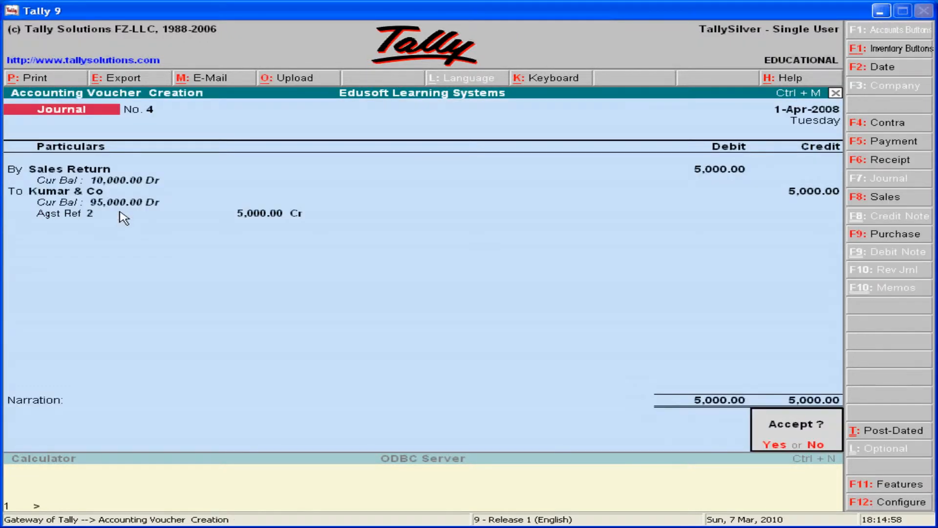
key(Return)
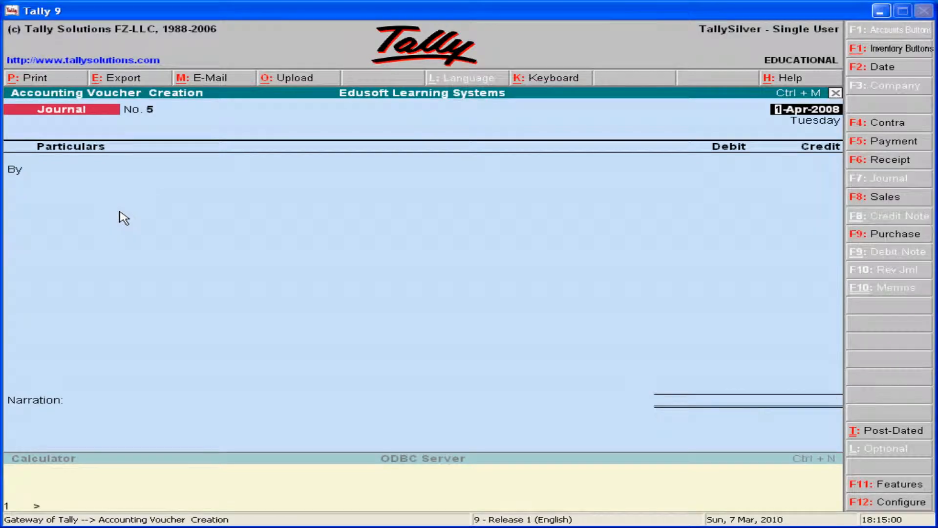
- Check the cheque payments in the exercise list and start a Payment voucher dated 1-Apr-2008 with Indian Bank as the account
key(alt+Tab)
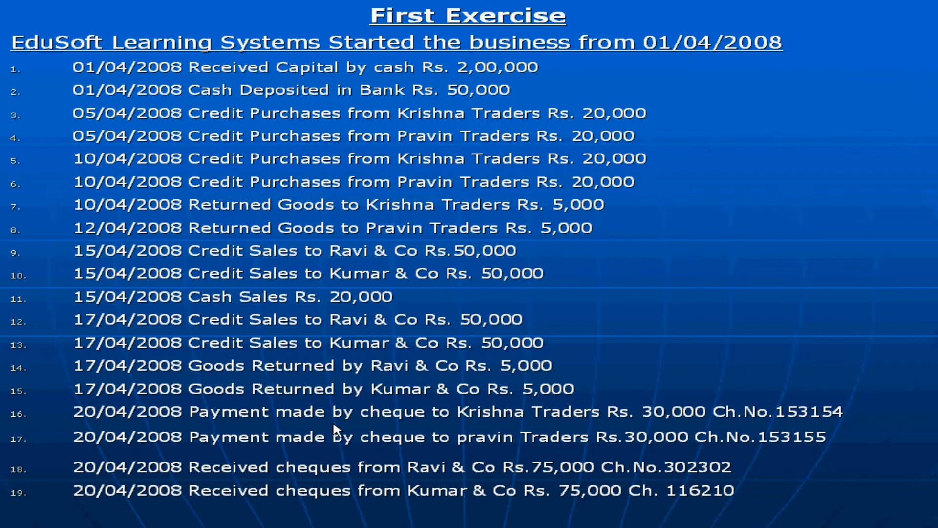
key(alt+Tab)
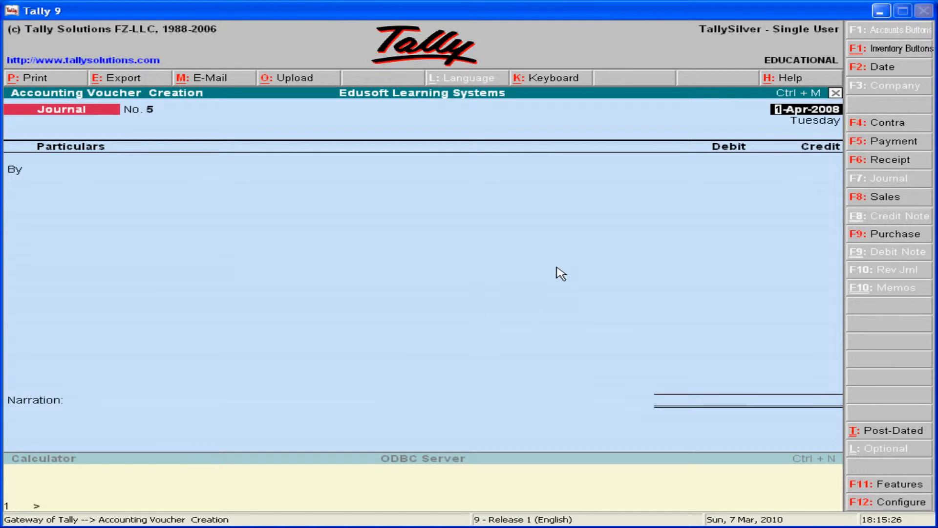
click(894, 142)
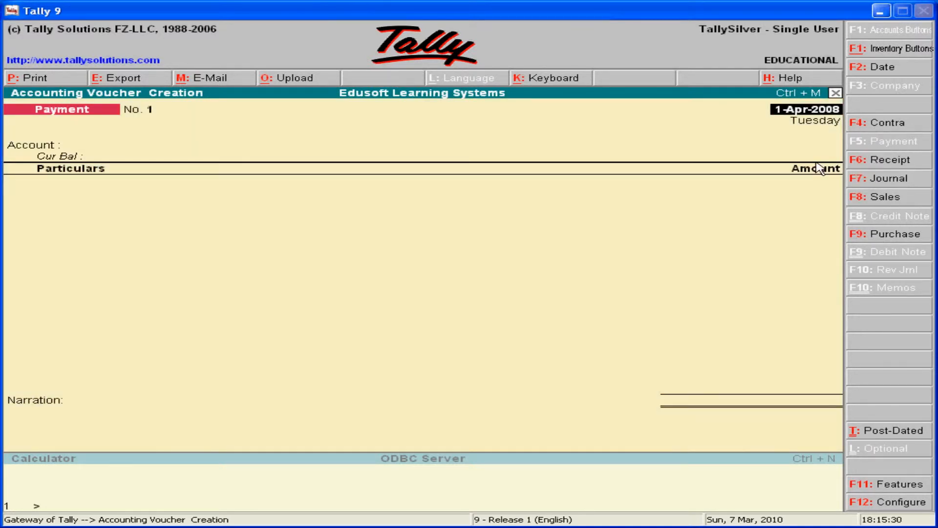
key(Return)
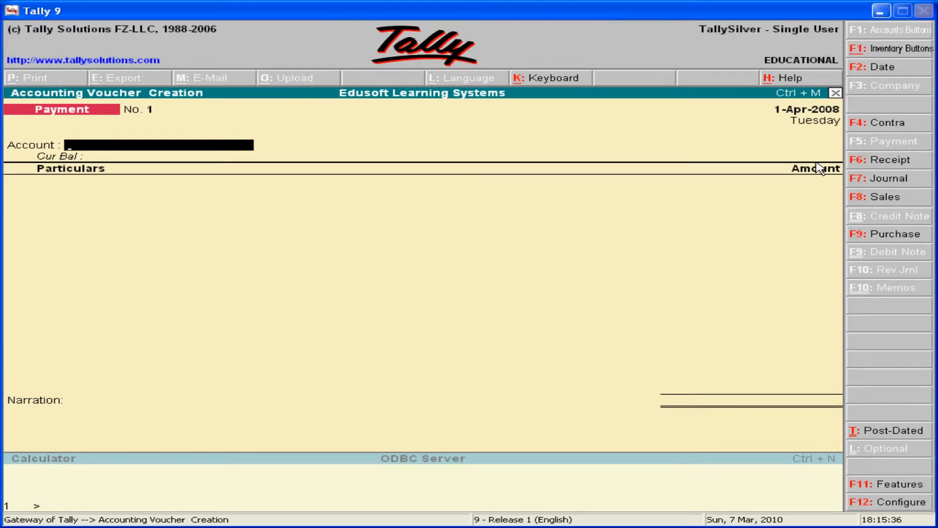
key(Down)
key(Down)
key(Down)
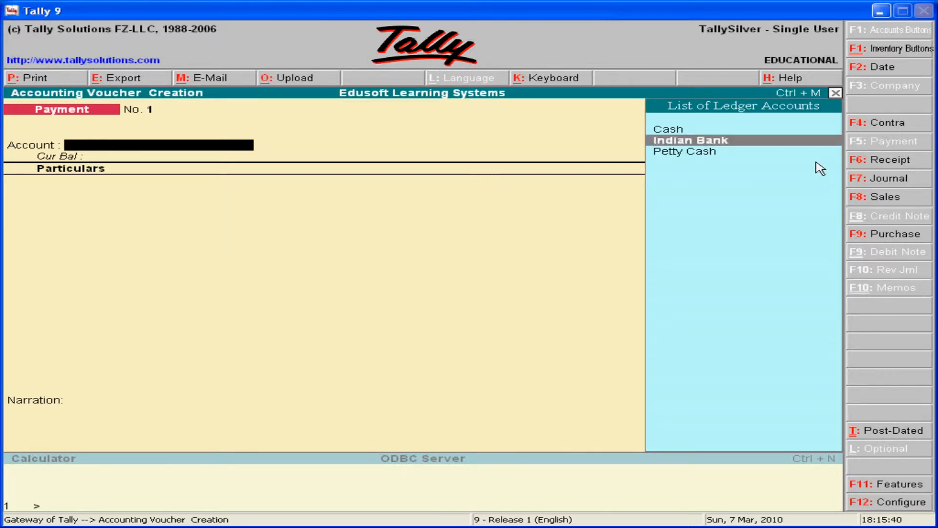
key(Down)
key(Up)
key(Return)
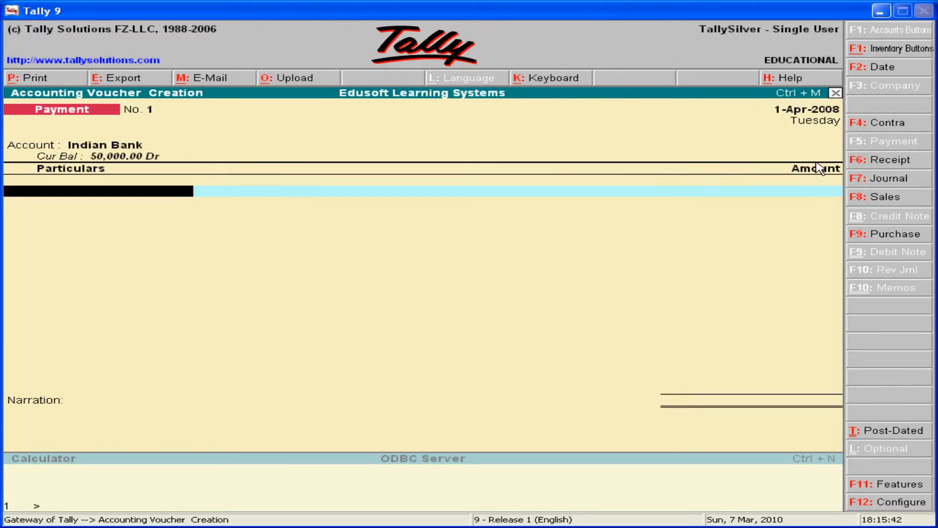
- Choose Krishna Traders as the party ledger paid in the payment voucher, checking the payee in the exercise list
text(D)
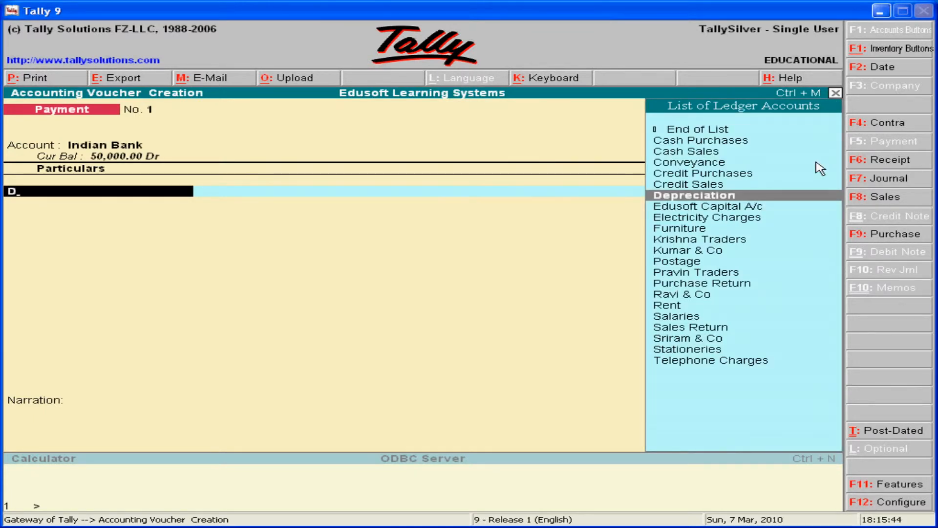
key(BackSpace)
key(alt+Tab)
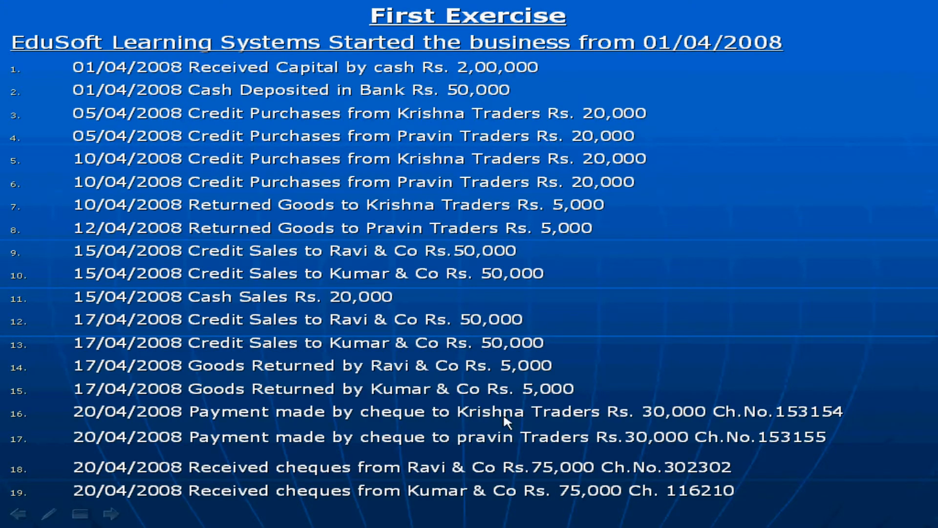
key(alt+Tab)
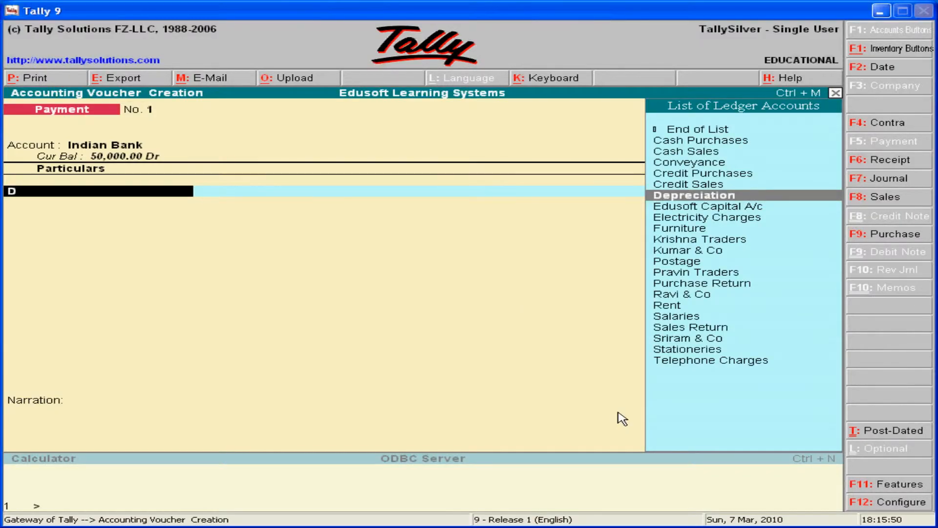
key(Down)
key(Down)
key(Down)
key(Down)
key(Down)
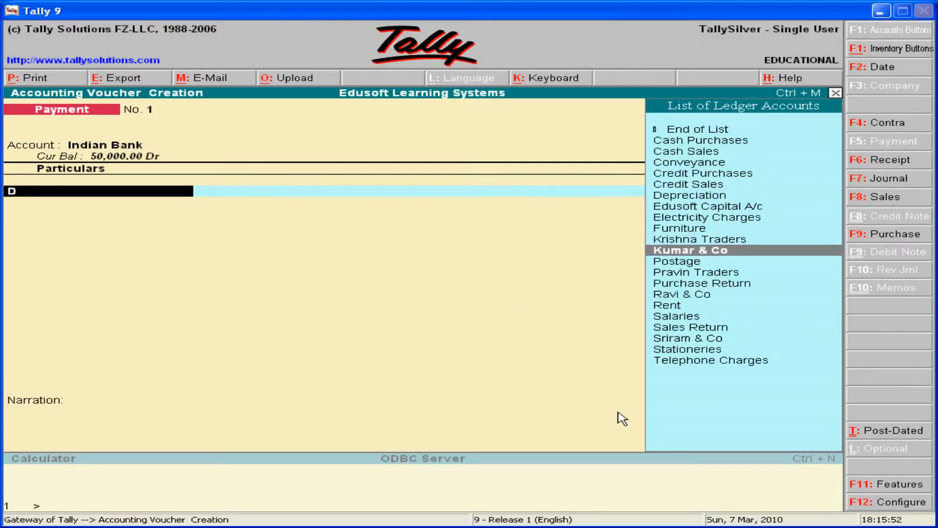
key(Up)
key(Return)
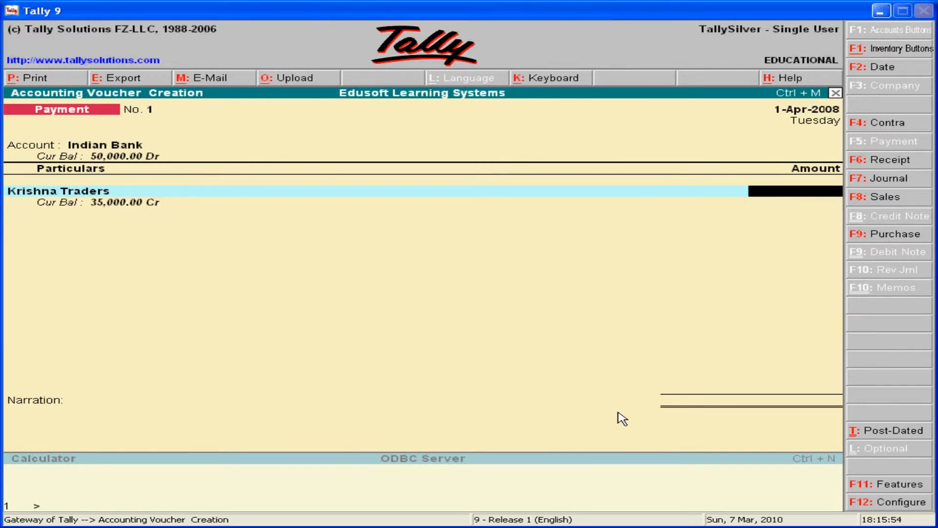
- Set the Krishna Traders payment amount to 30000, checking it against the exercise list
key(alt+Tab)
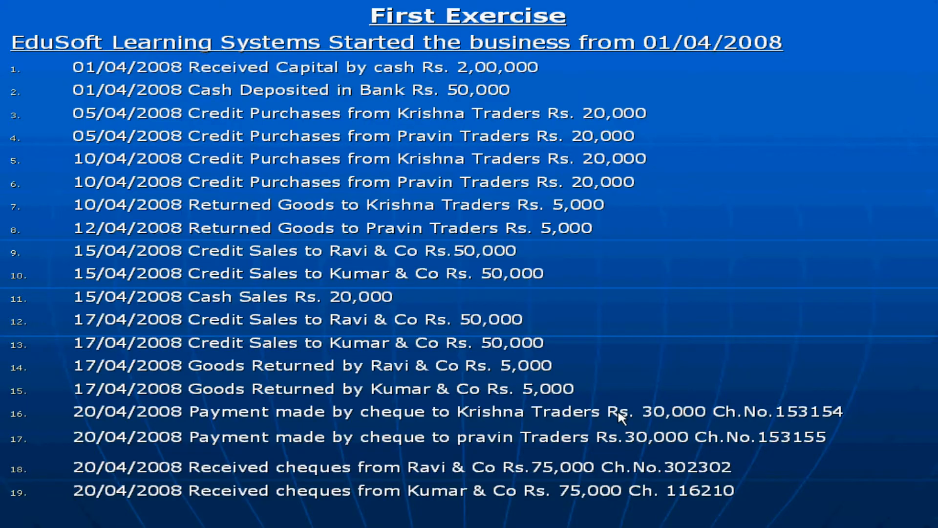
key(alt+Tab)
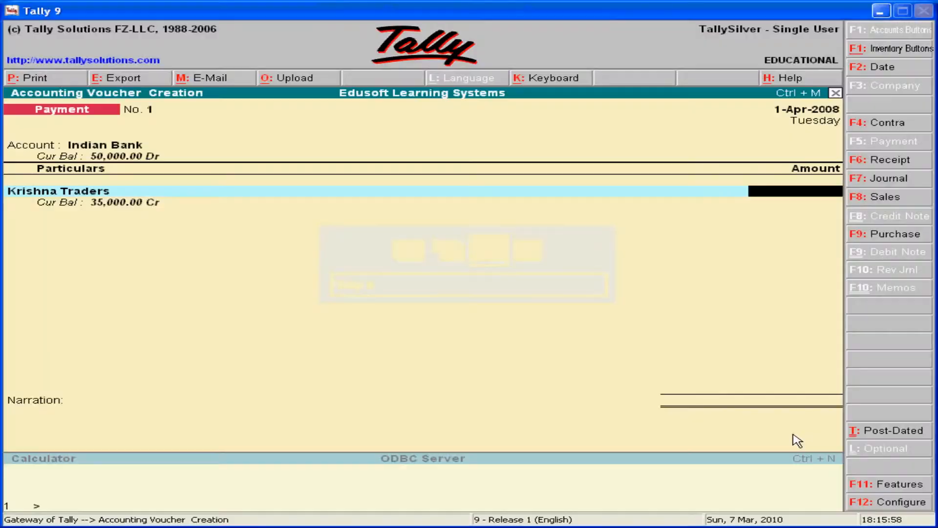
text(30000)
key(Return)
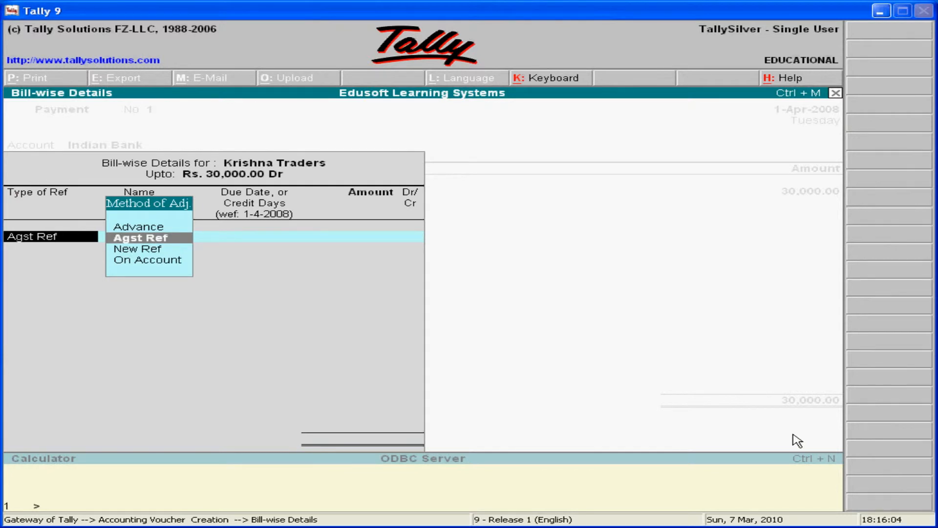
- Allocate the Krishna Traders payment as Agst Ref, 15,000.00 Dr to pending bill 1 and 15,000.00 Dr to pending bill 3
key(Return)
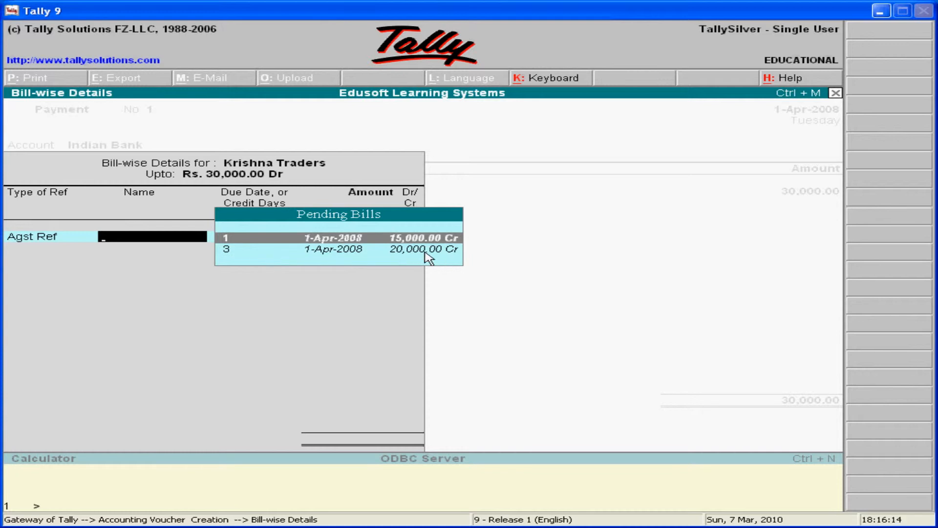
key(Return)
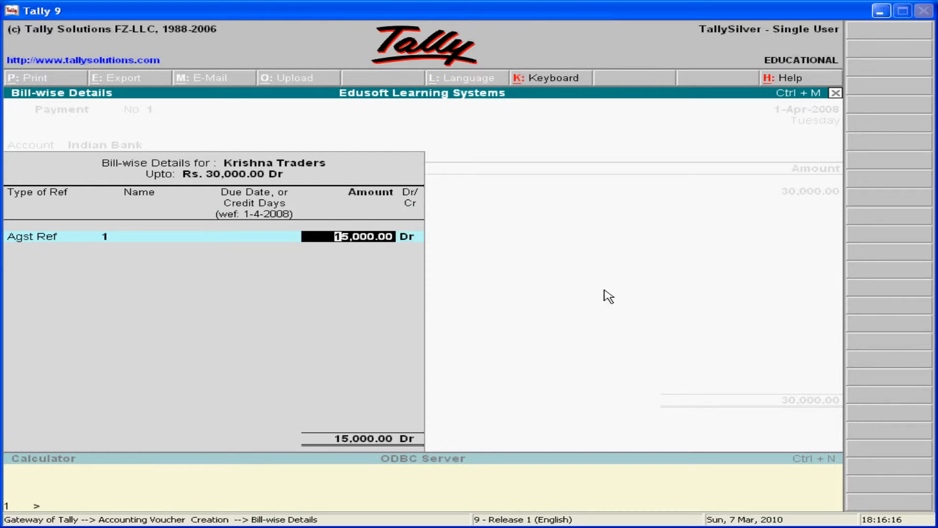
key(Return)
key(Return)
key(Return)
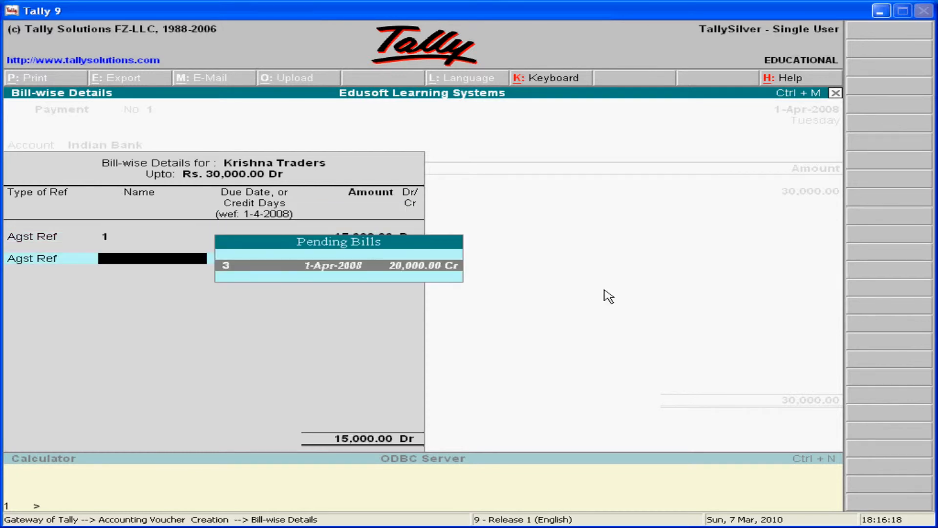
key(Return)
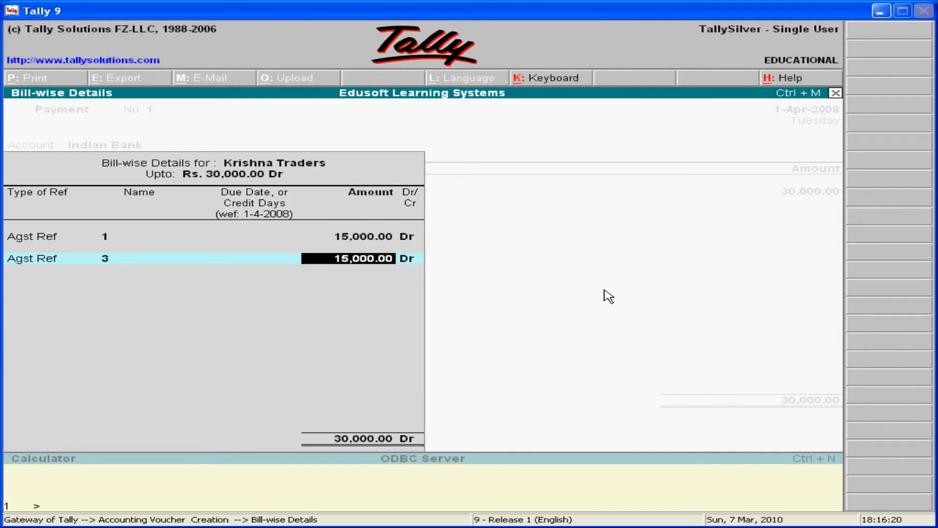
key(Return)
key(Return)
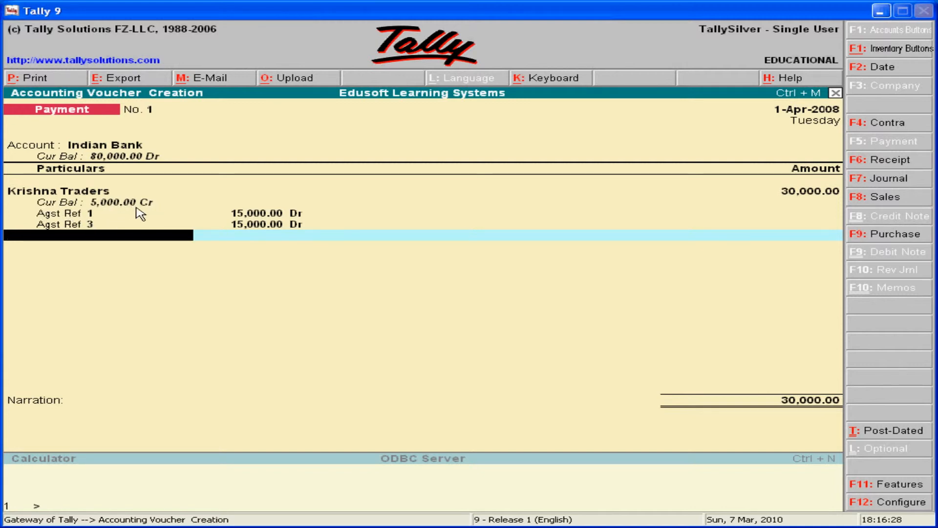
- Enter cheque number 153154 from the exercise list in the narration and accept the Krishna Traders payment voucher
key(Return)
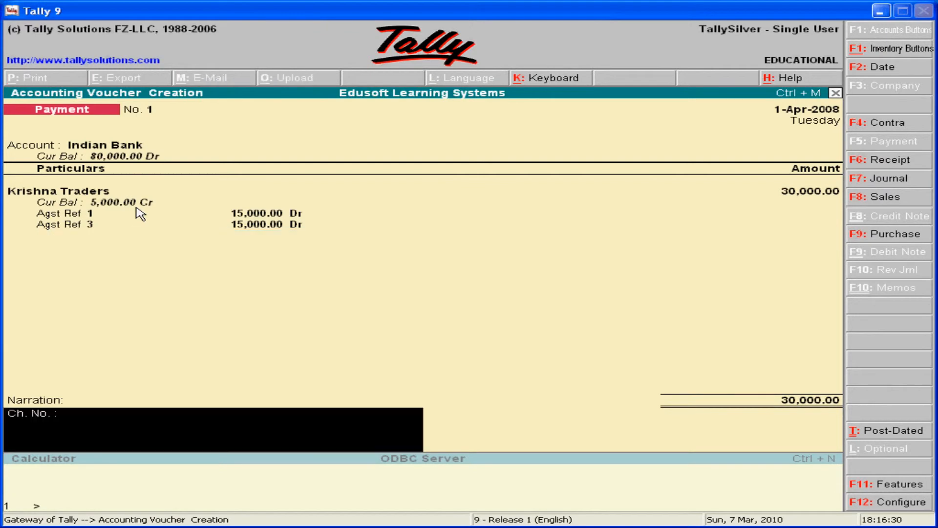
key(alt+Tab)
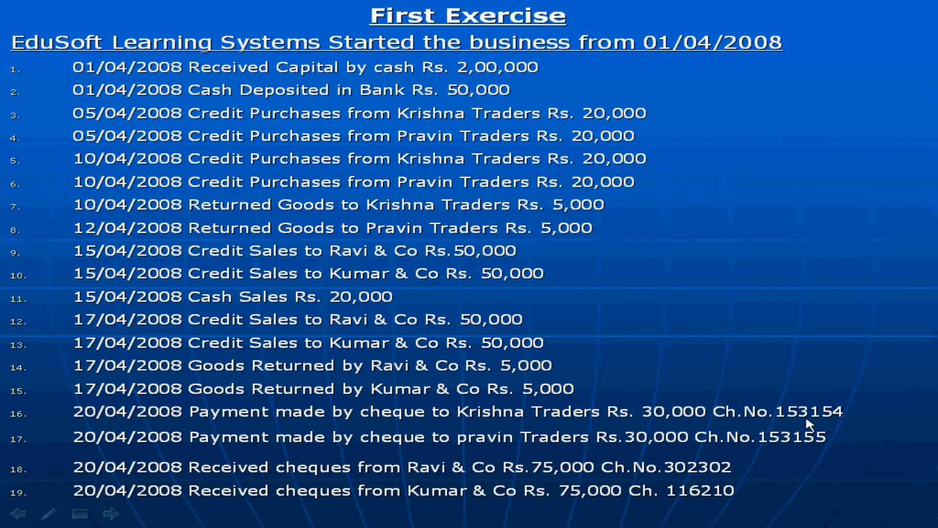
key(alt+Tab)
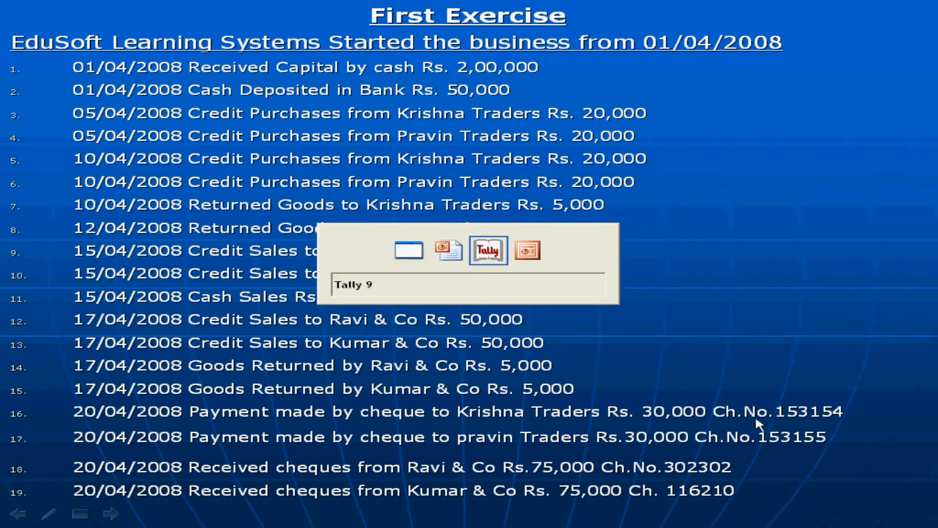
text(15)
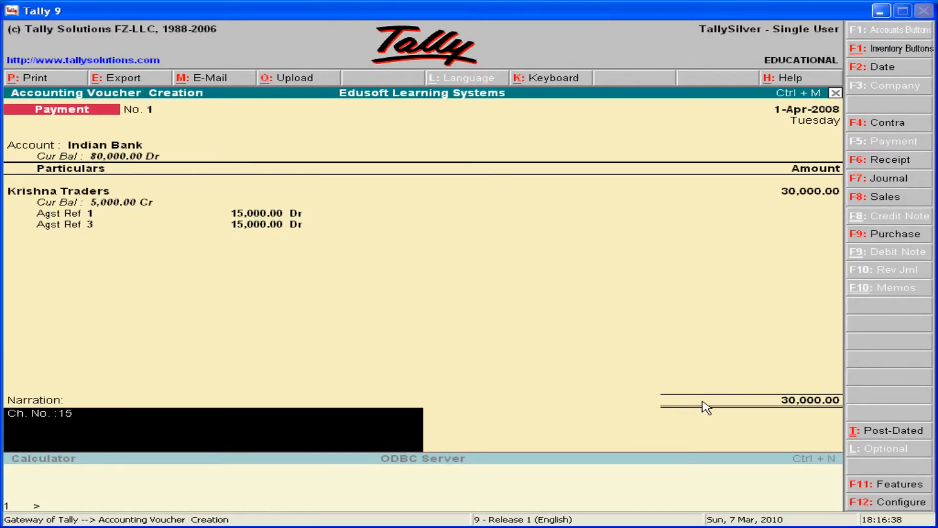
text(3154)
key(Return)
key(Return)
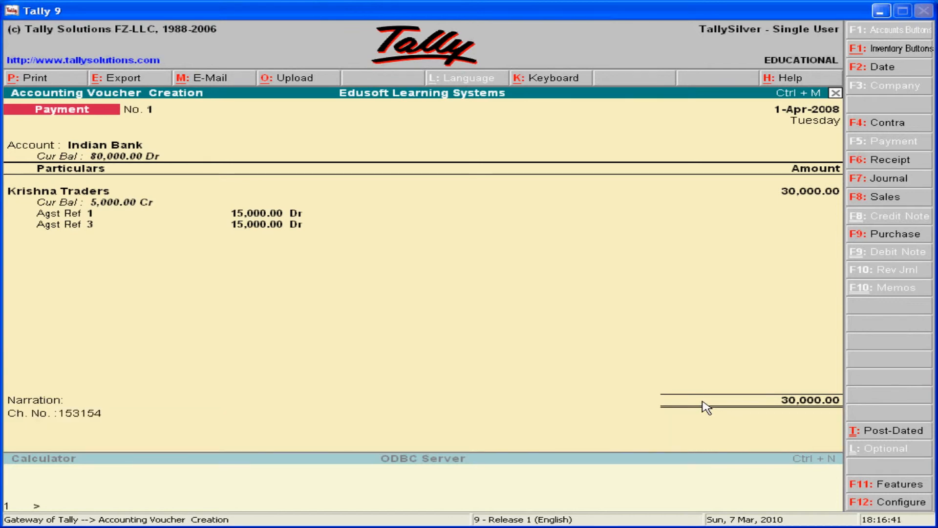
- Check the next cheque payment in the exercise list and start a Payment voucher dated 1-Apr-2008 with Indian Bank as the account
key(alt+Tab)
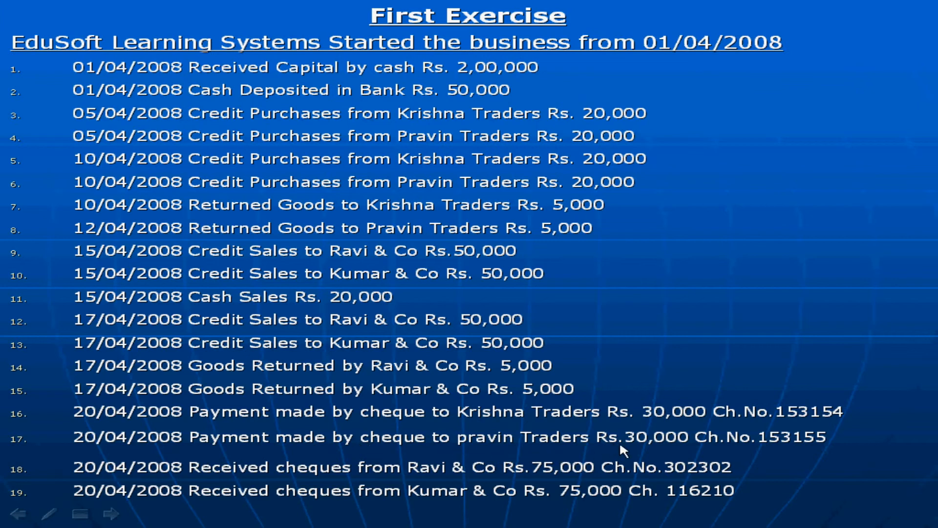
key(alt+Tab)
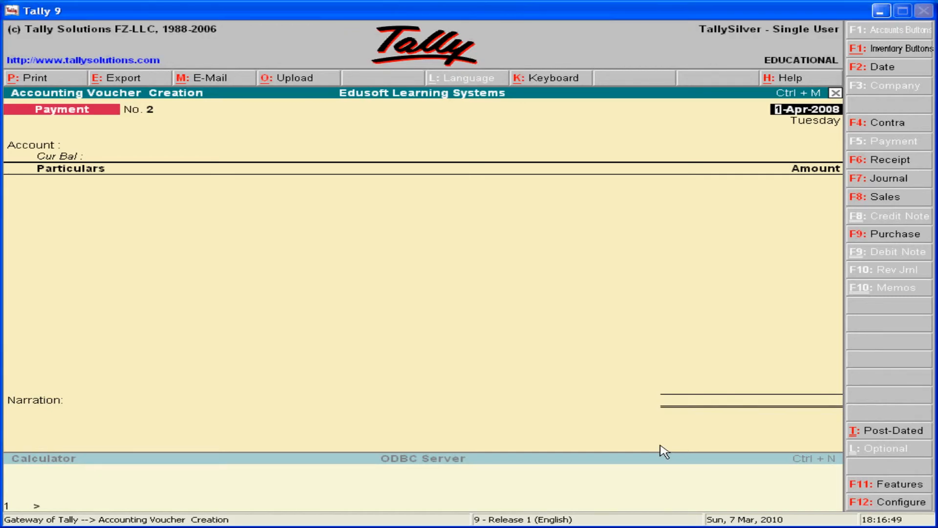
text(I)
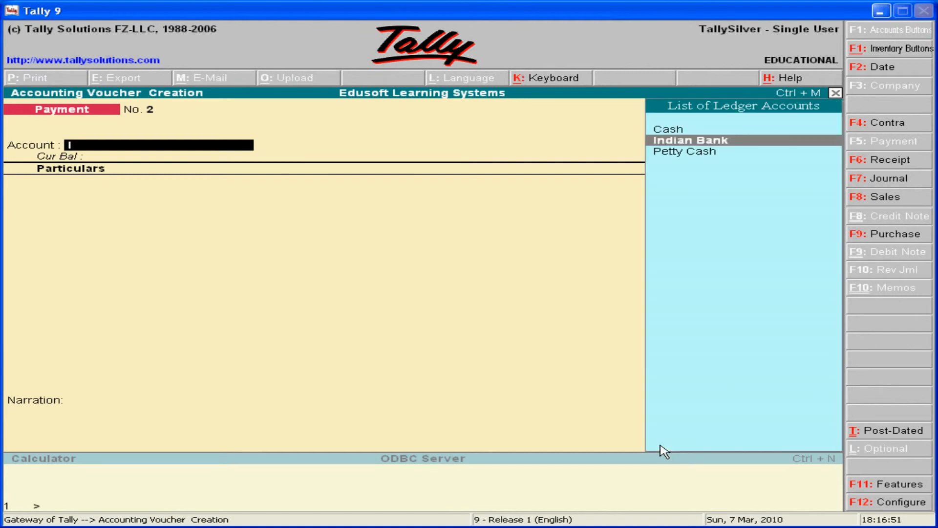
key(Return)
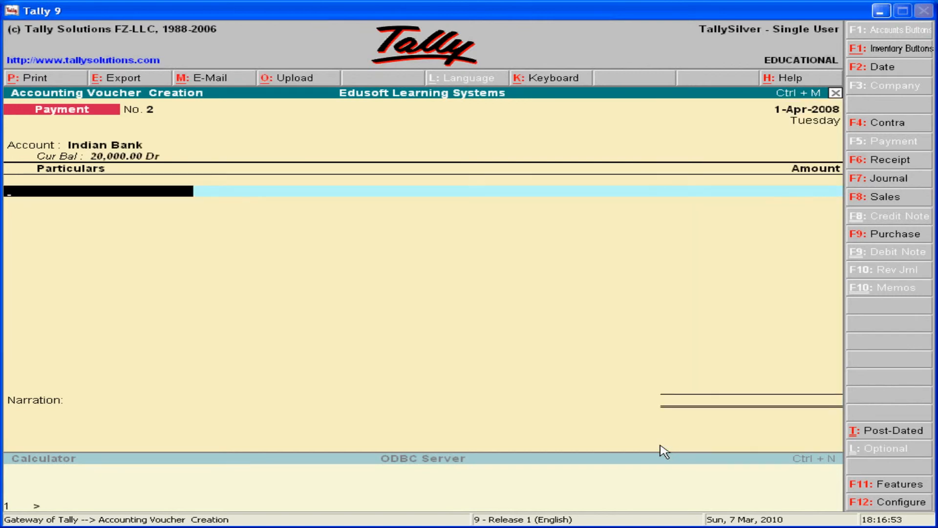
- Choose Pravin Traders as the party ledger paid and set the payment amount to 30000
text(P)
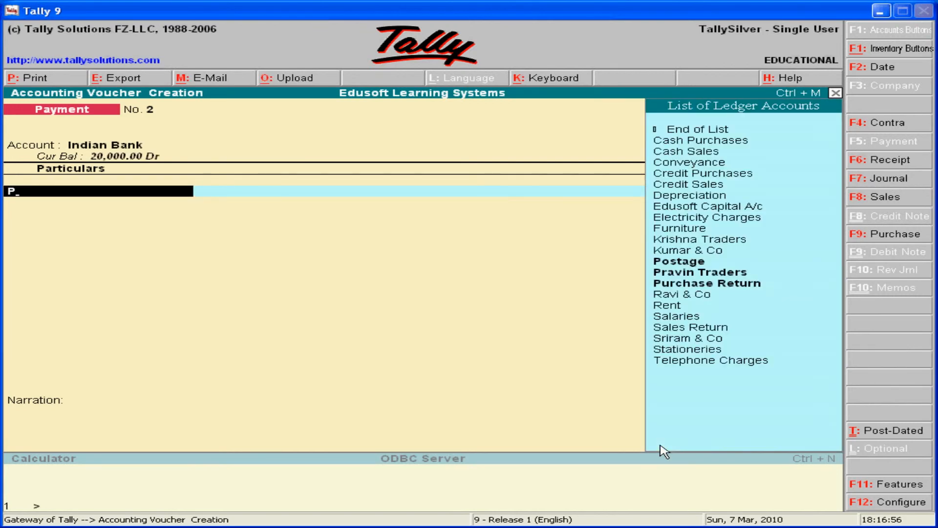
key(Down)
key(Return)
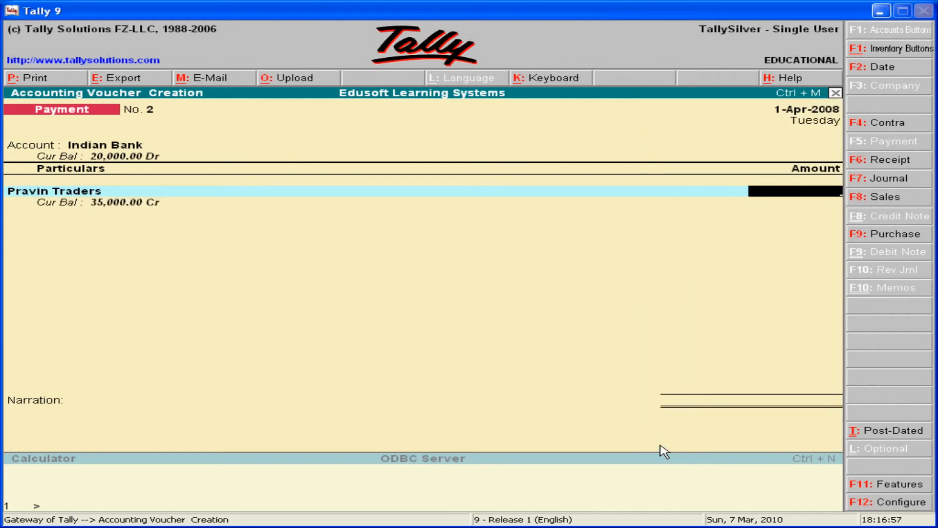
text(30000)
key(Return)
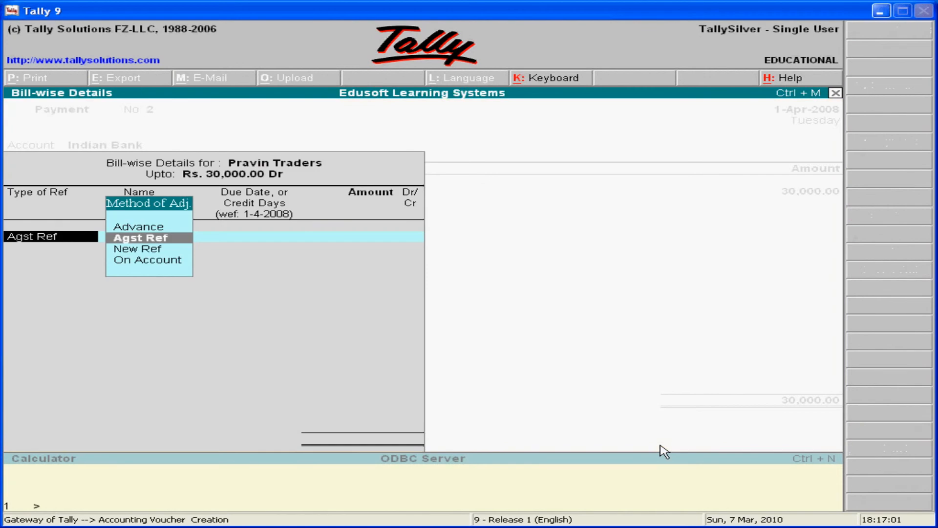
- Allocate the Pravin Traders payment as Agst Ref, 15,000.00 Dr to pending bill 2 and 15,000.00 Dr to pending bill 4
key(Return)
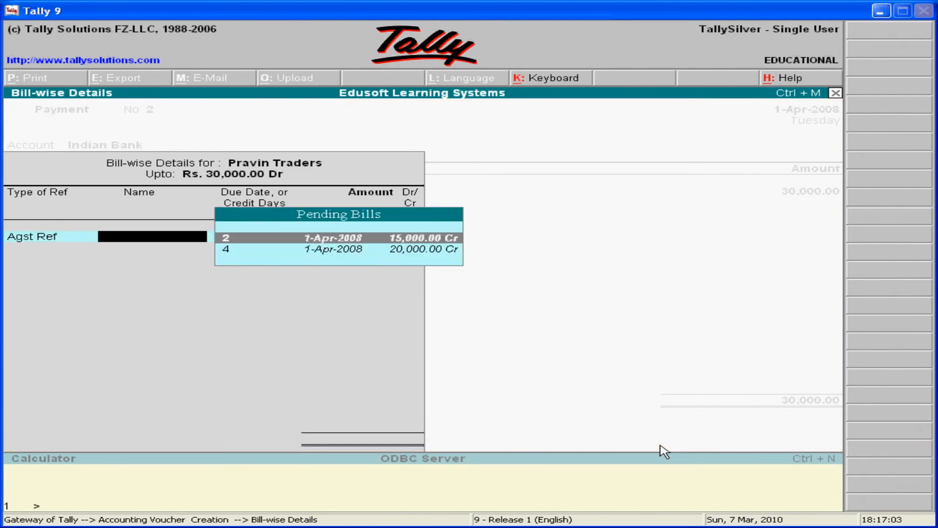
key(Return)
key(Return)
key(Return)
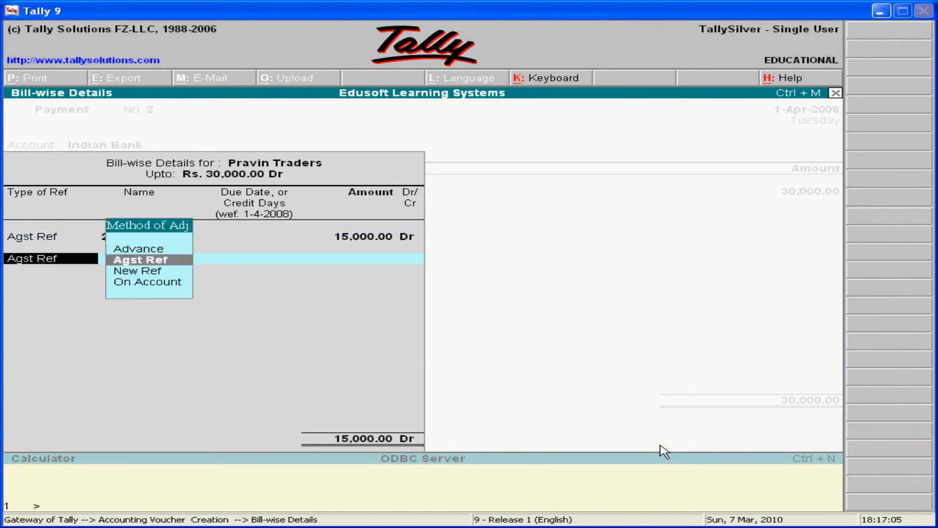
key(Return)
key(Return)
key(Return)
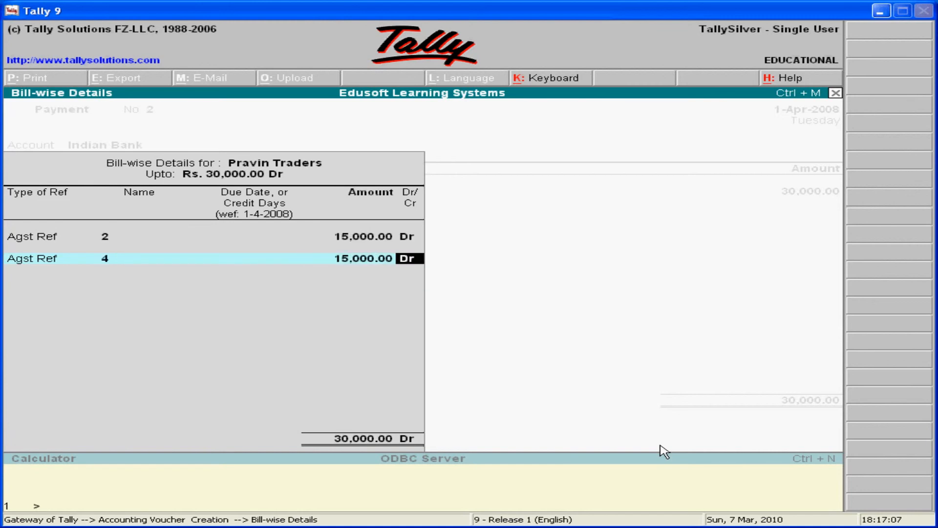
key(Return)
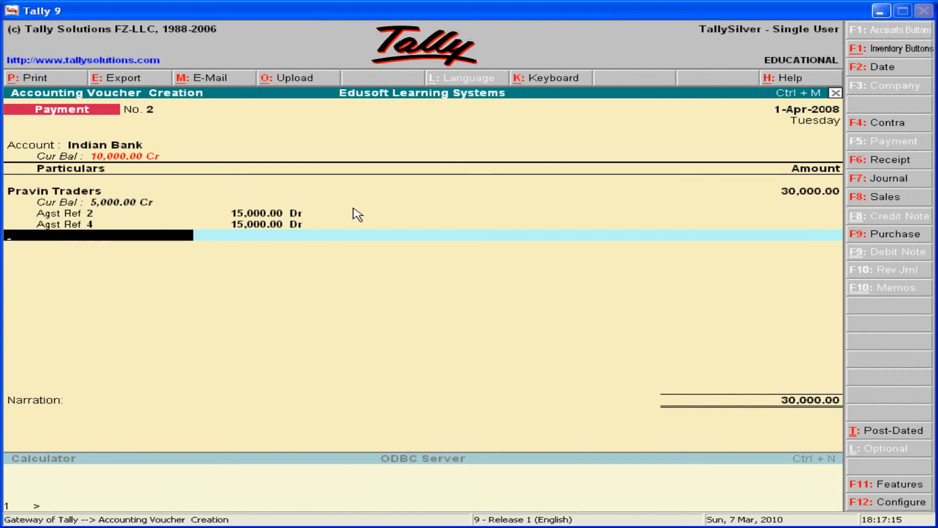
- Look up the Pravin Traders cheque number in the exercise list and begin entering it in the payment voucher's narration
key(Return)
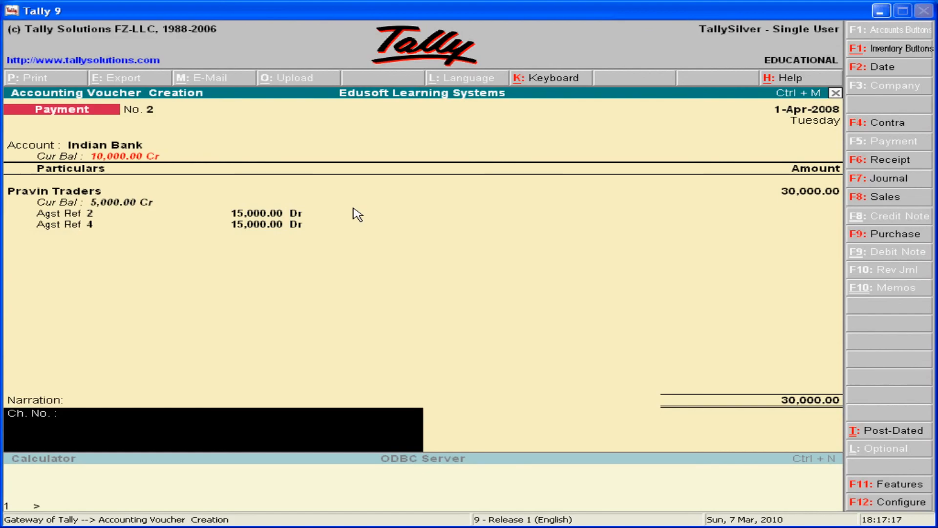
key(alt+Tab)
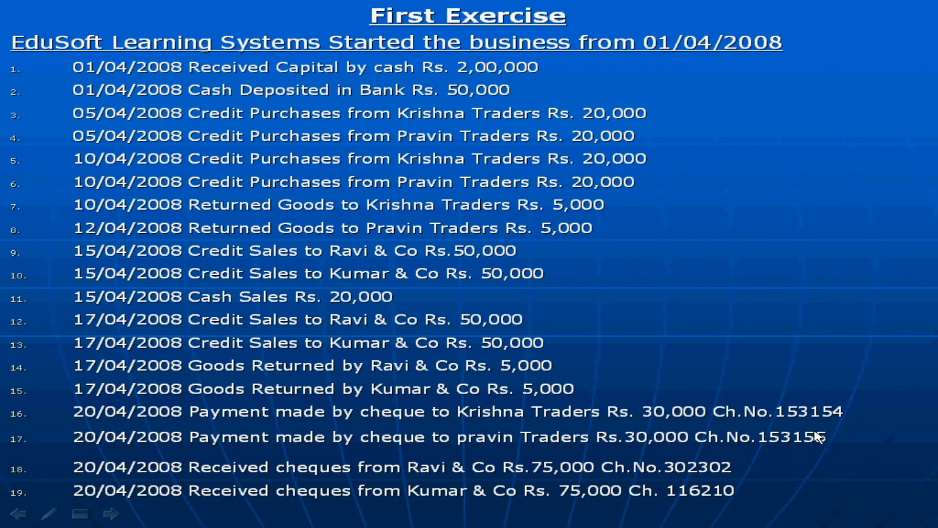
key(alt+Tab)
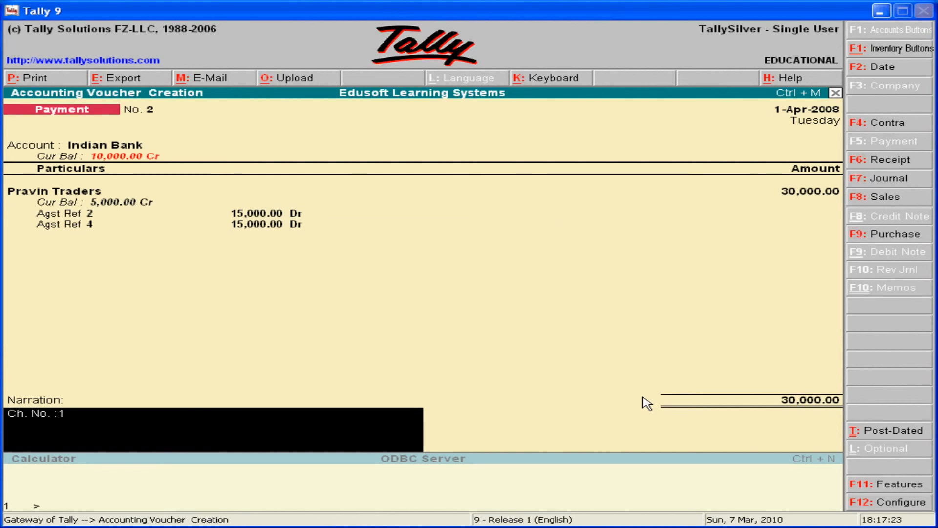